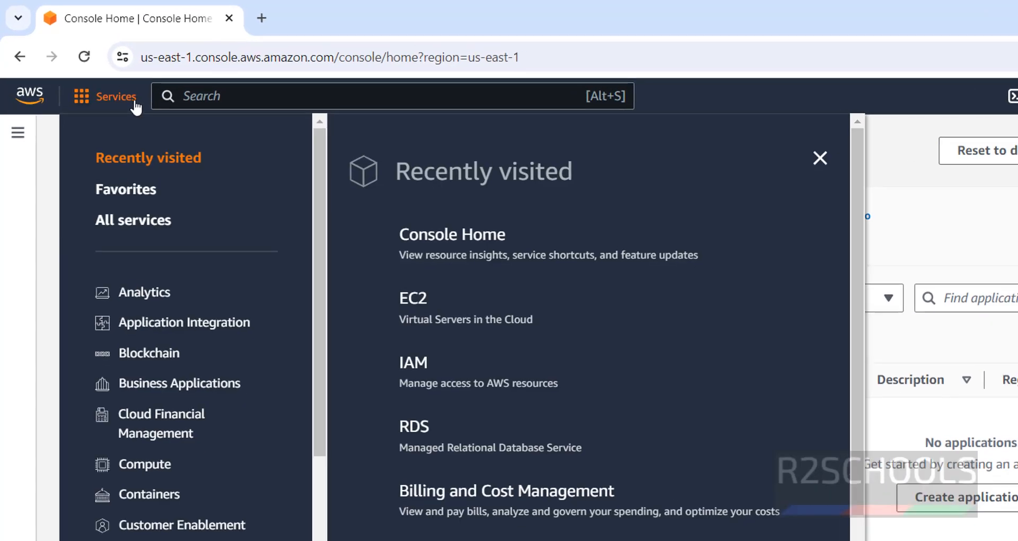
- Find the EC2 service, open its dashboard, and check which region is selected
left_click(180, 78)
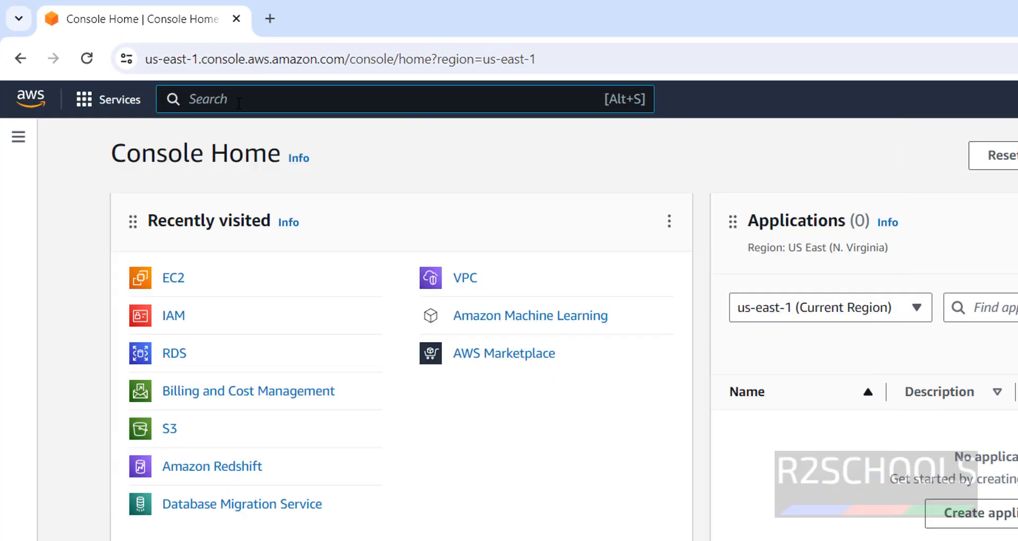
type("ec2")
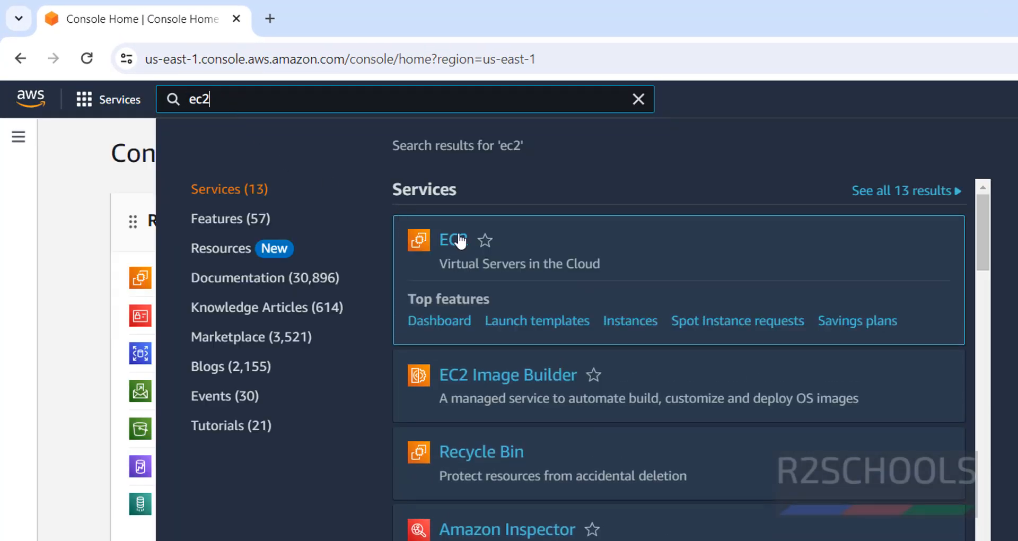
left_click(460, 242)
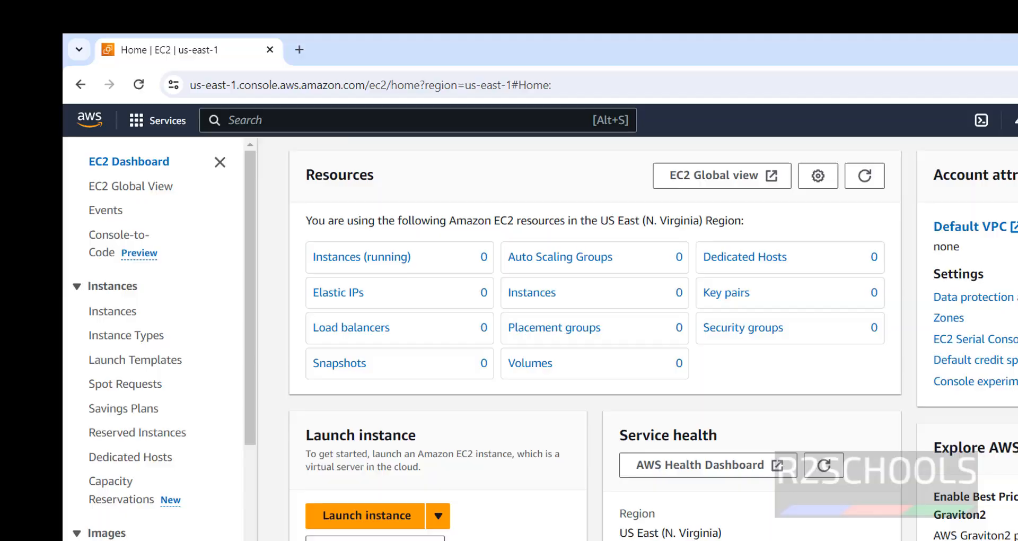
left_click(901, 71)
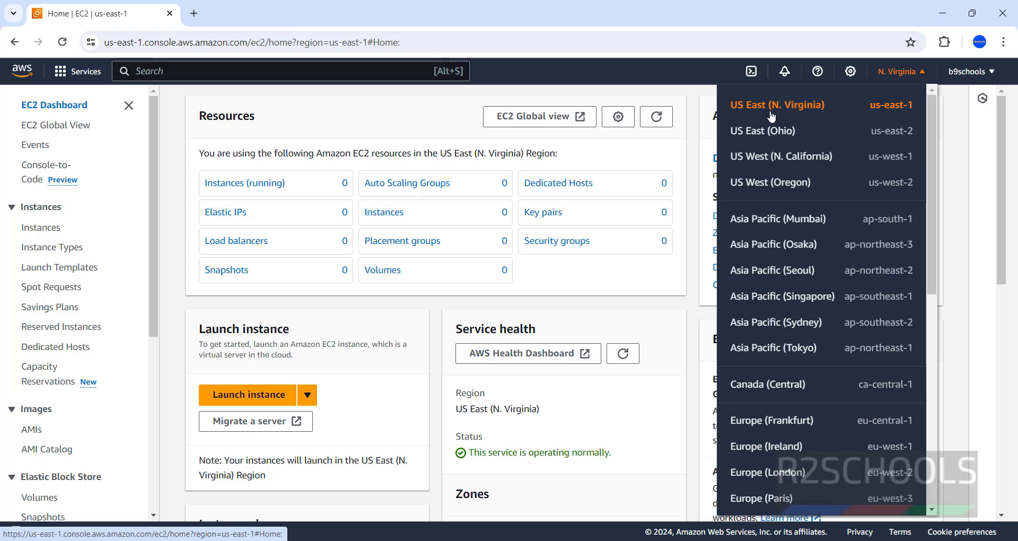
left_click(440, 116)
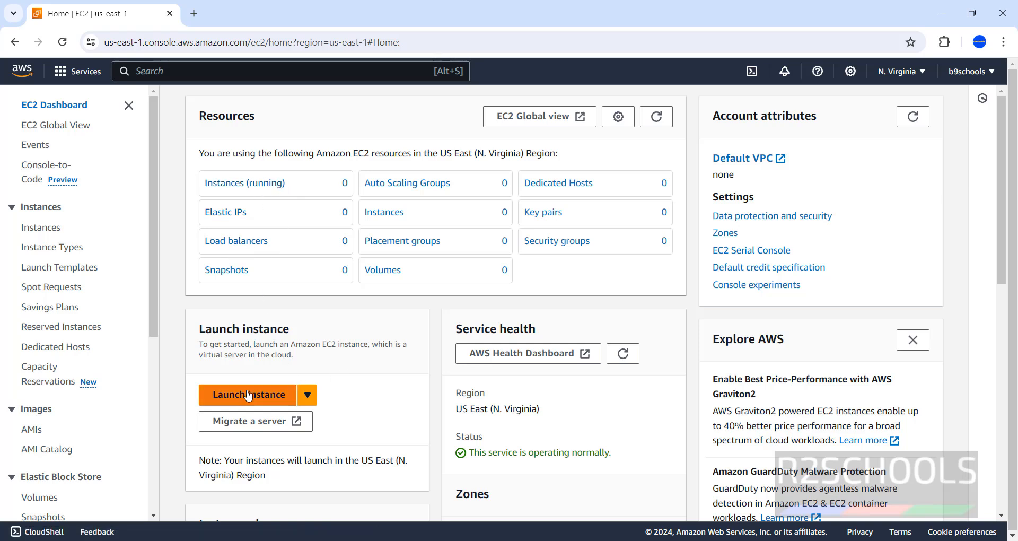
- Start launching a new instance from the running instances list and name it ub2404ec2
left_click(227, 185)
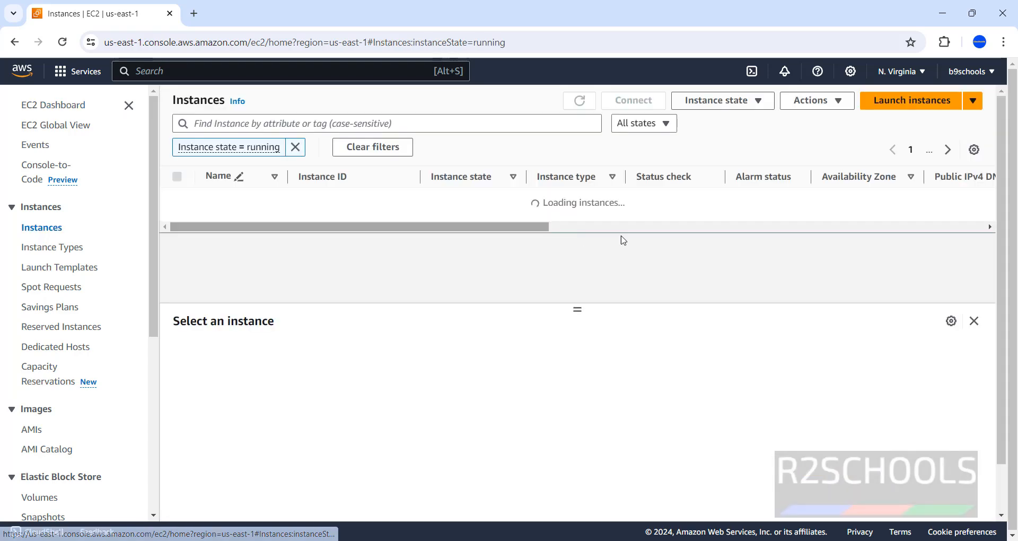
left_click(912, 103)
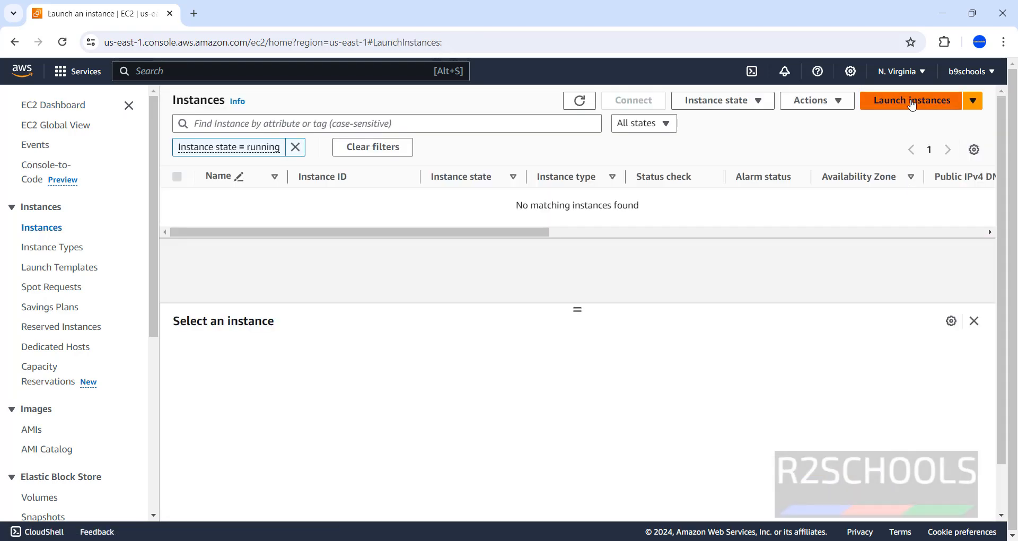
left_click(195, 285)
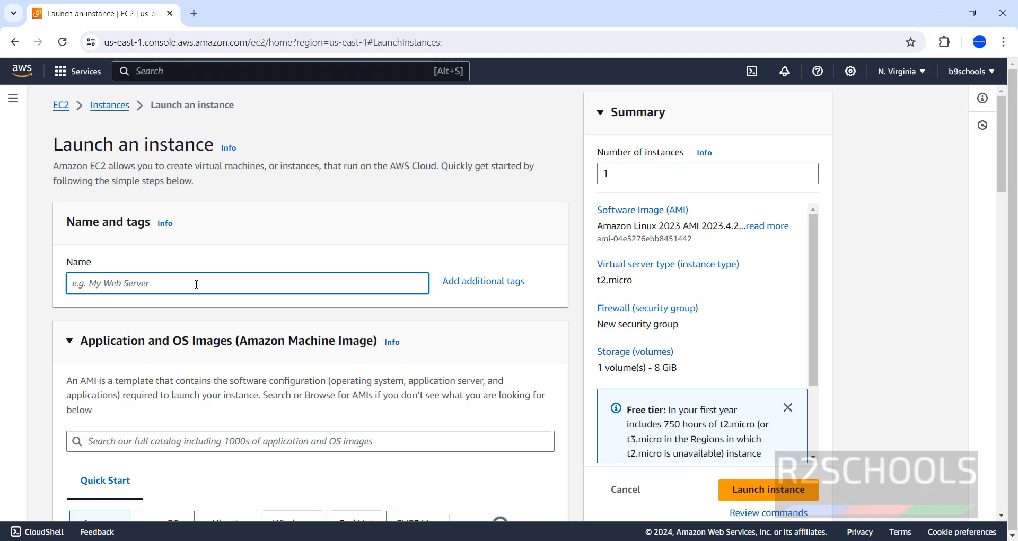
type("ub2404ec2")
key("ctrl+a")
scroll(219, 346, "down", 3)
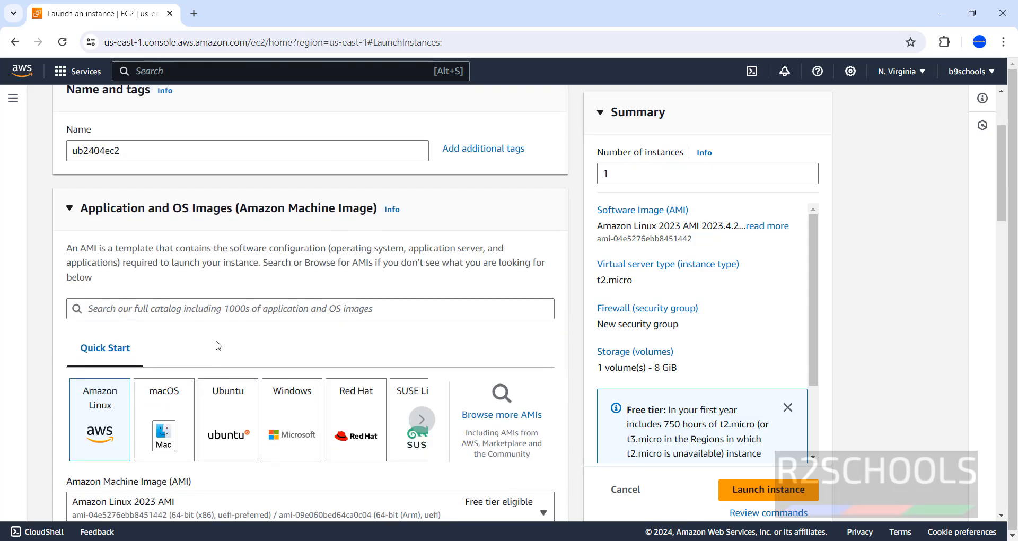
- Choose Ubuntu Server 24.04 LTS as the machine image and review the other image versions and architecture options
left_click(228, 420)
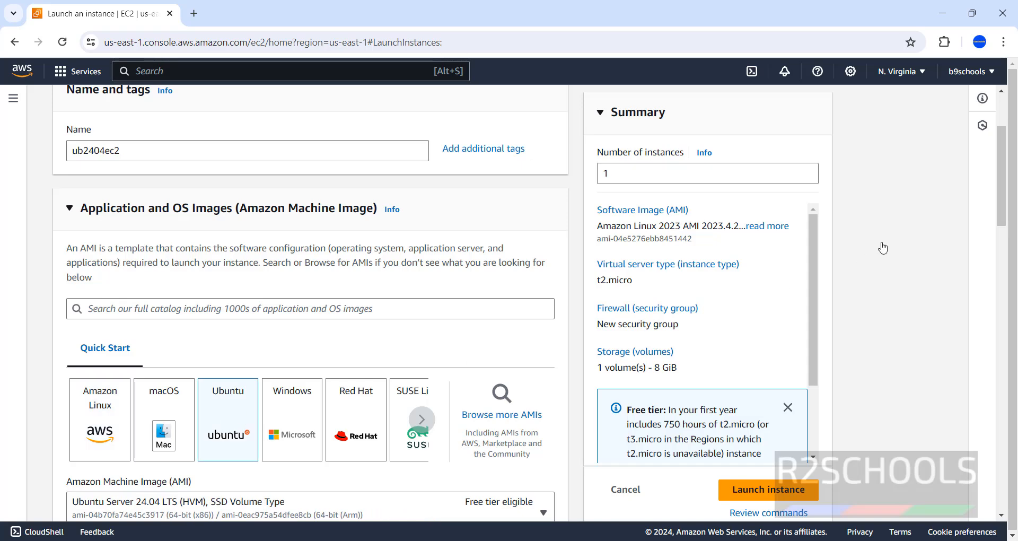
scroll(958, 200, "down", 5)
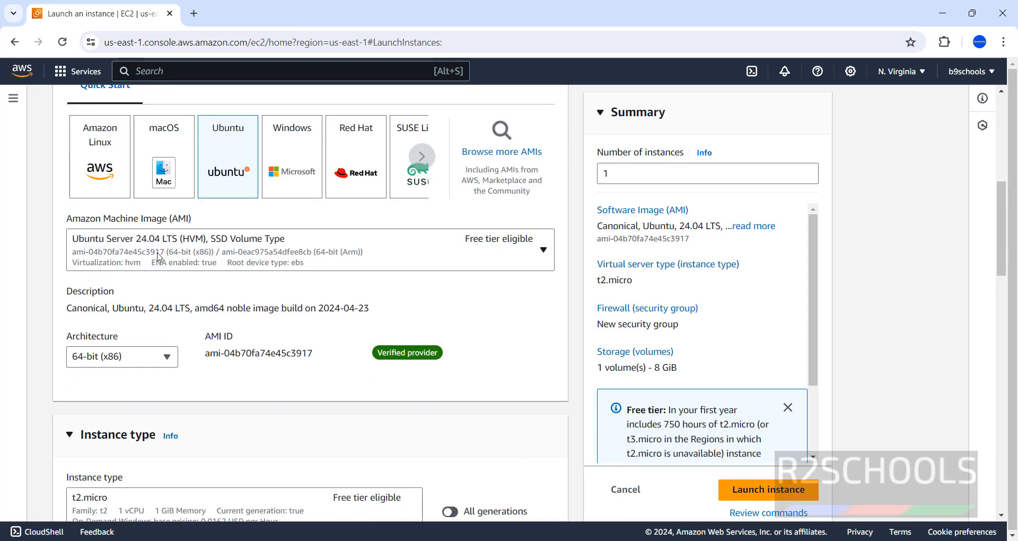
left_click(176, 253)
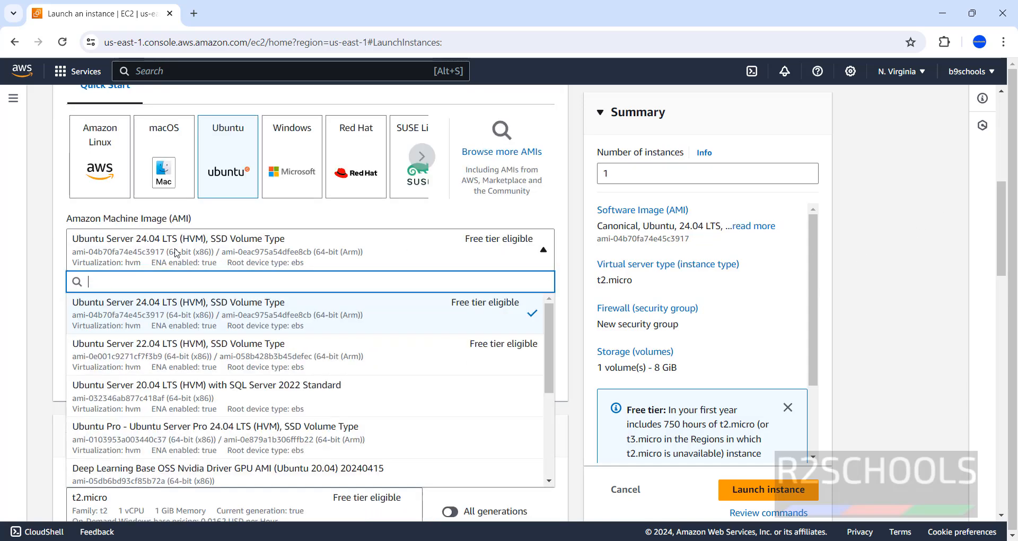
left_click(176, 253)
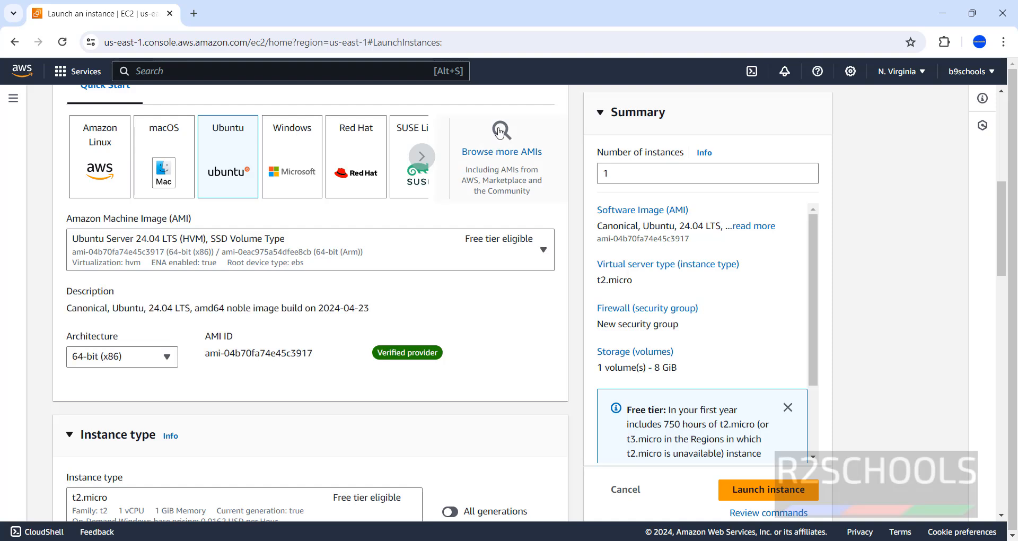
left_click(144, 359)
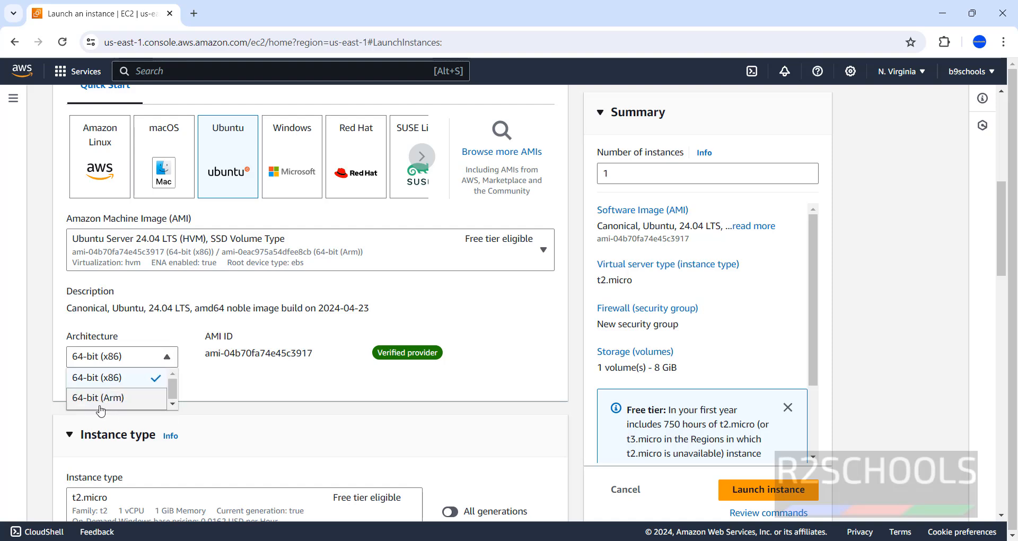
scroll(249, 407, "down", 1)
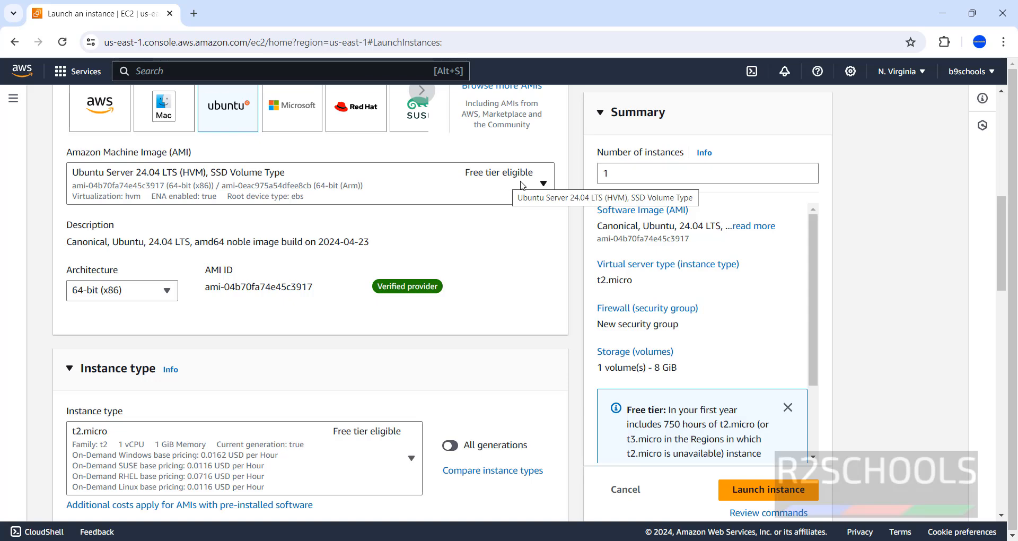
- Browse the available instance types with their memory and pricing without changing the selected type
scroll(440, 276, "down", 4)
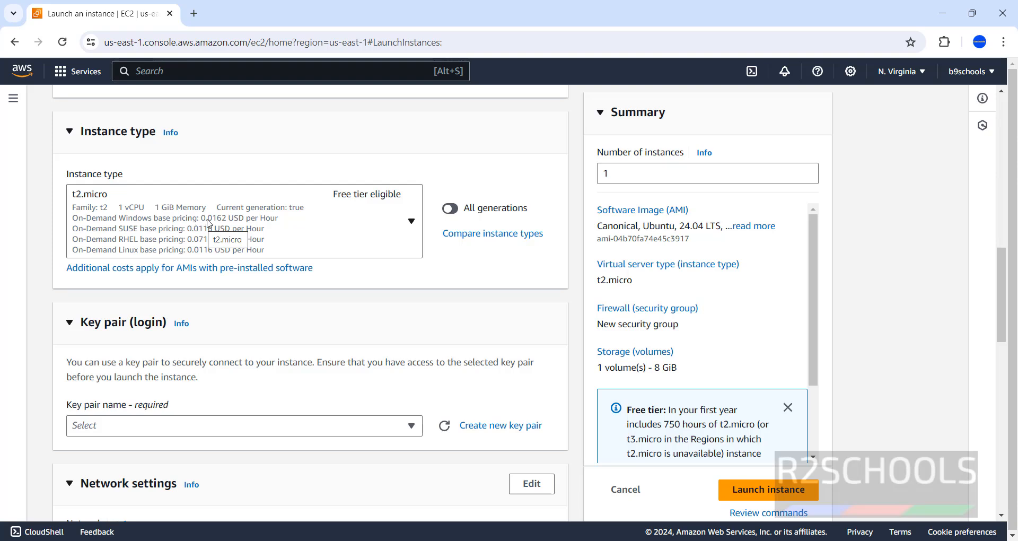
left_click(142, 221)
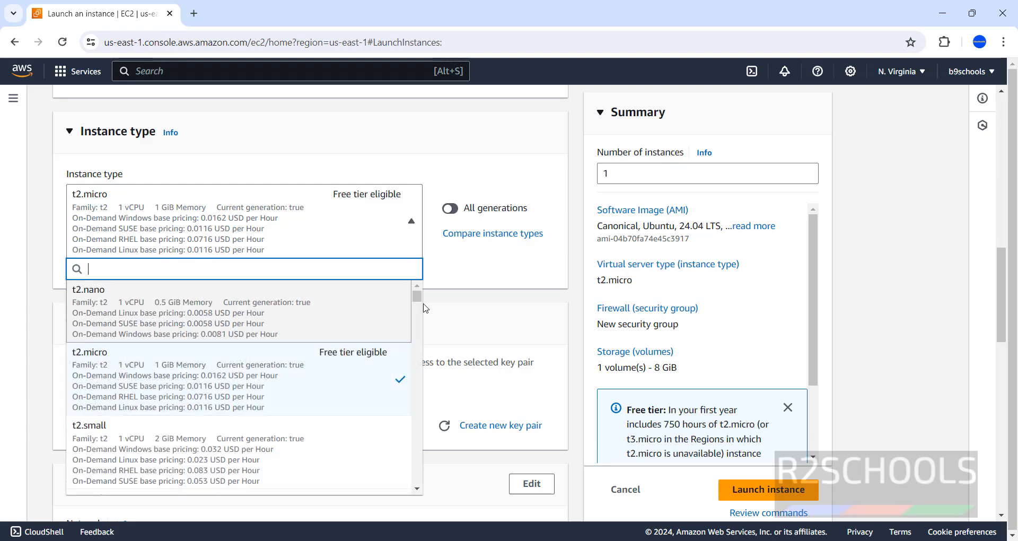
left_click_drag(417, 295, 417, 371)
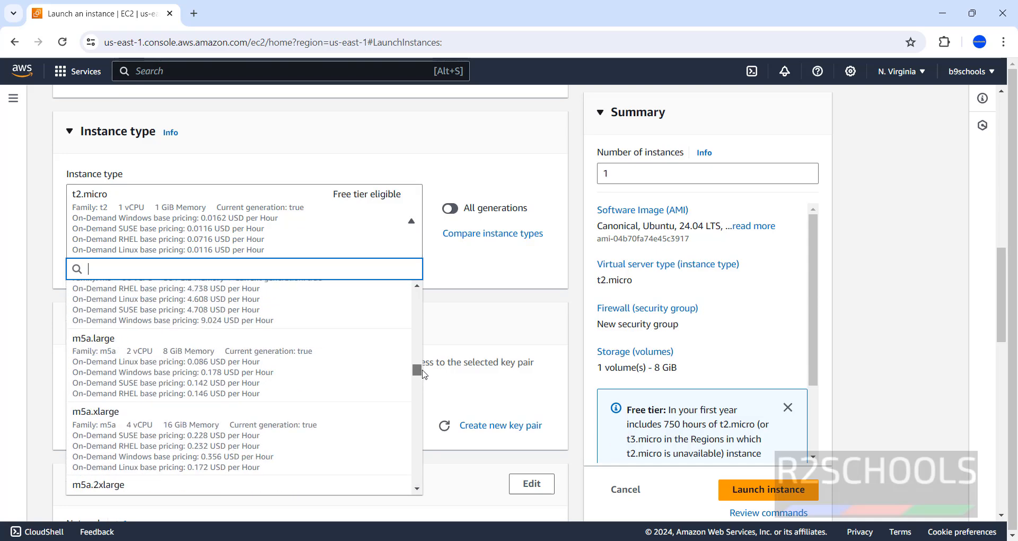
left_click(458, 298)
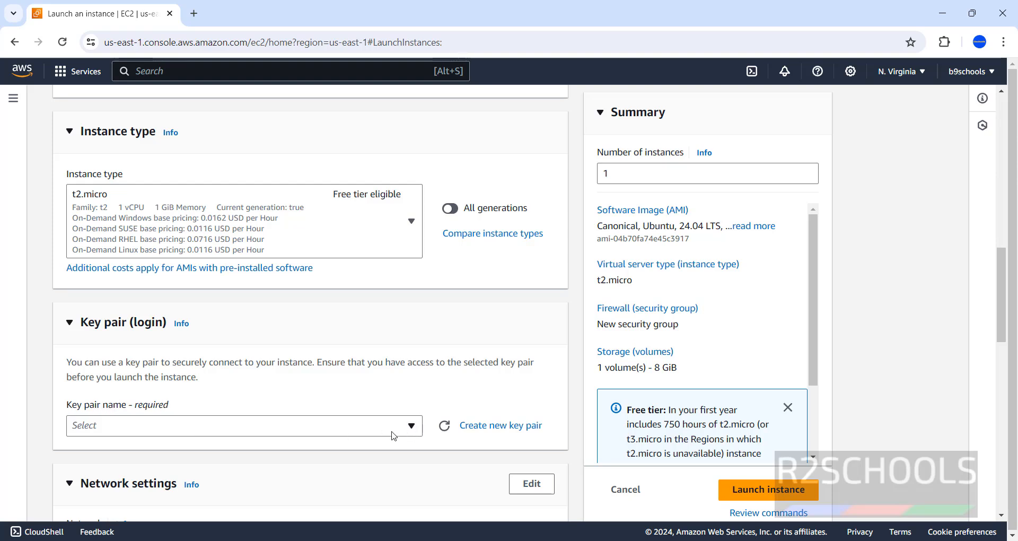
- Create a new RSA key pair named ub2404ec2 in .pem format for logging in to the instance
left_click(353, 430)
left_click(354, 431)
left_click(475, 426)
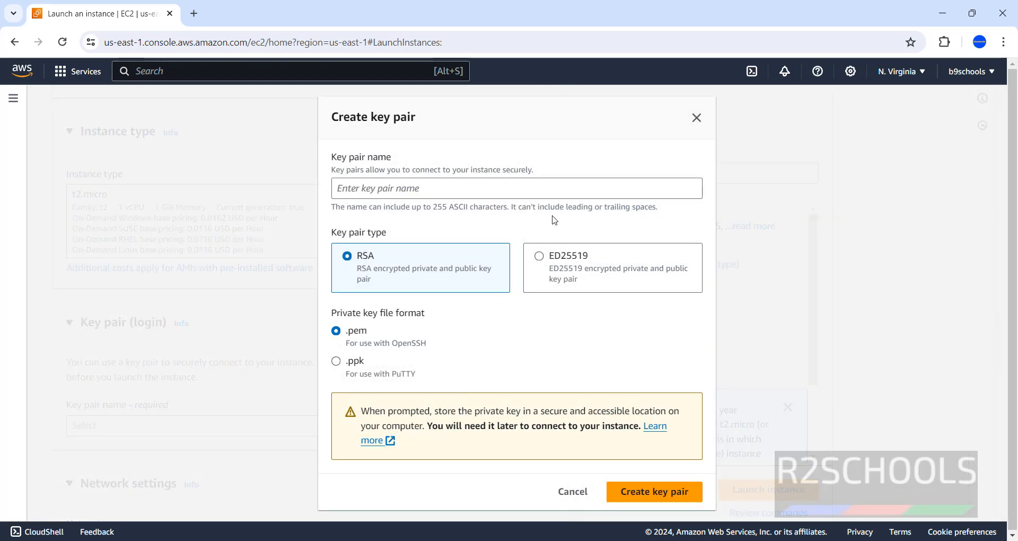
left_click(539, 193)
type("ub2404ec2")
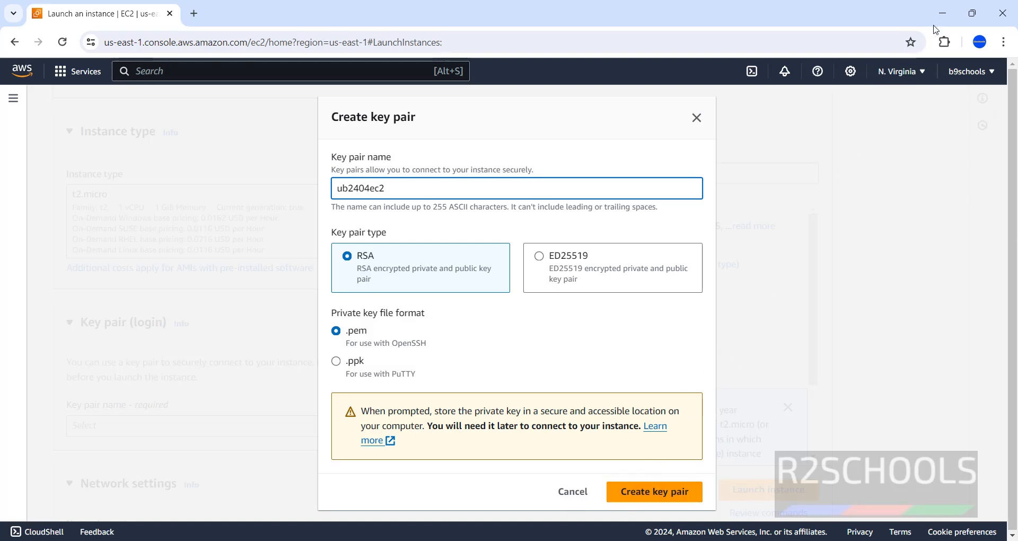
left_click(669, 493)
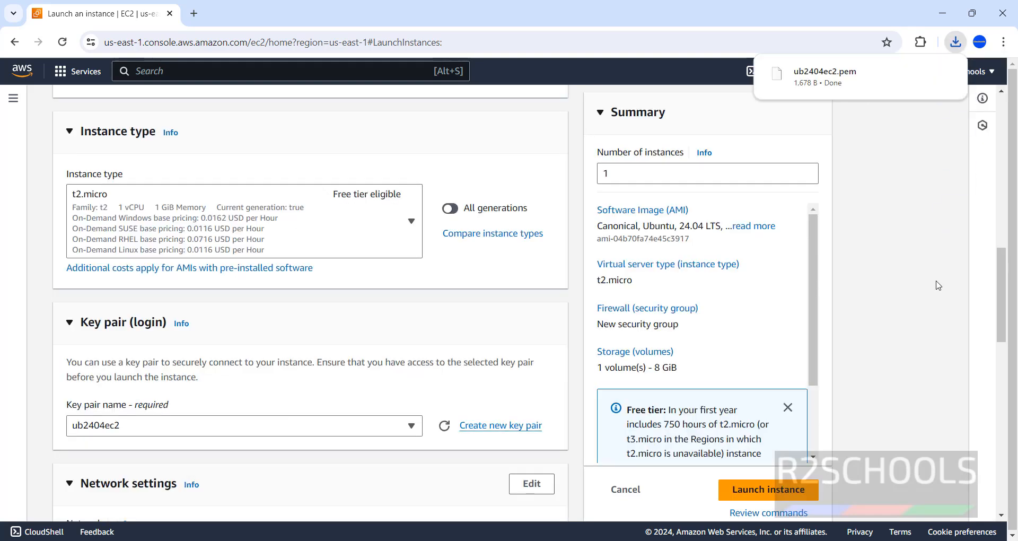
- Open the network settings for editing, check the available VPCs and subnets, and refresh the VPC list
left_click_drag(1003, 290, 1002, 358)
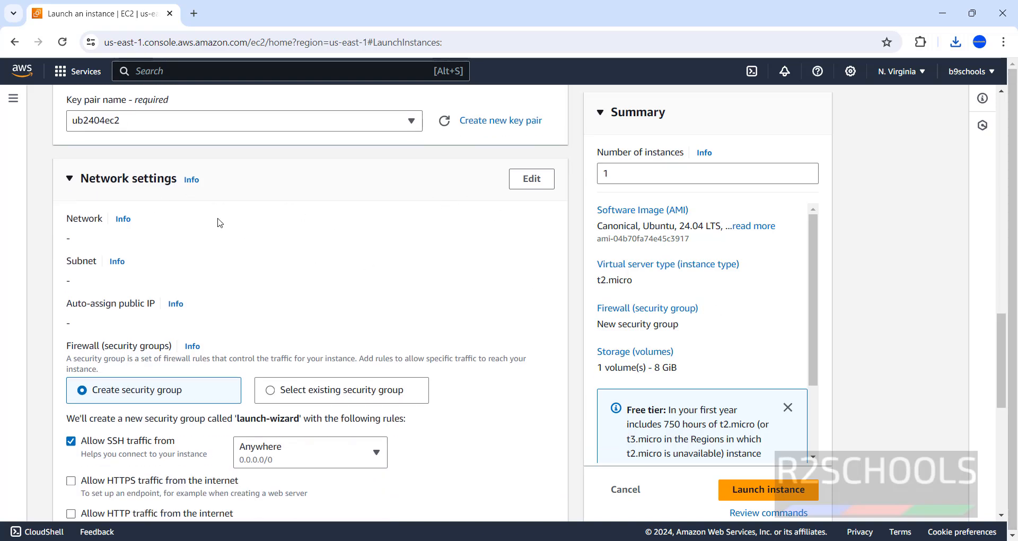
left_click(540, 181)
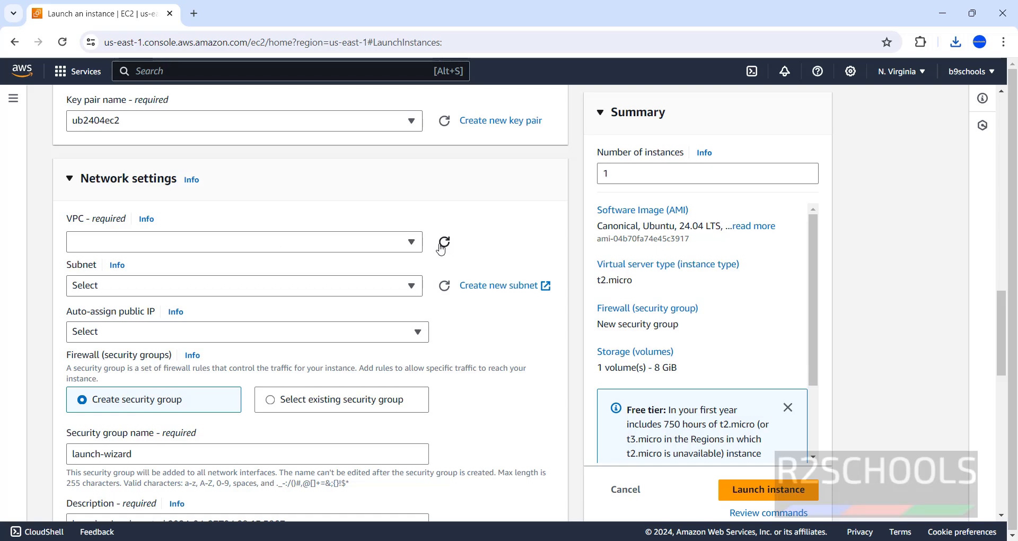
left_click(412, 241)
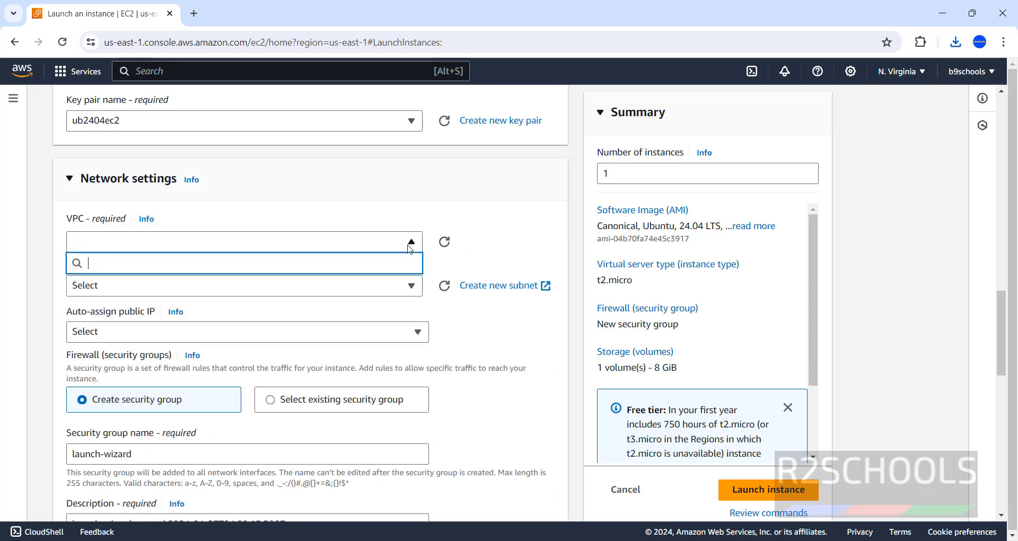
left_click(412, 245)
left_click(409, 248)
left_click(411, 248)
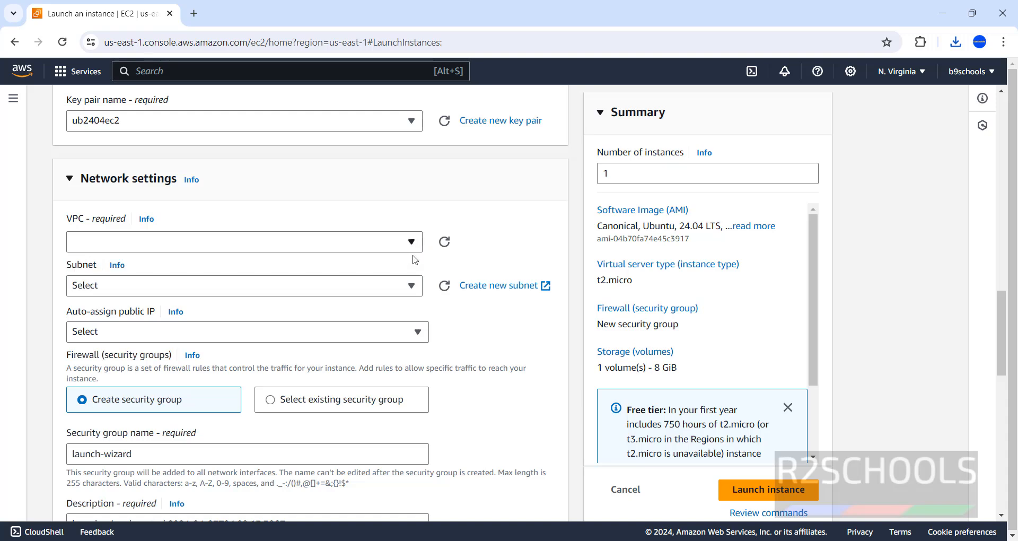
left_click(413, 287)
left_click(408, 290)
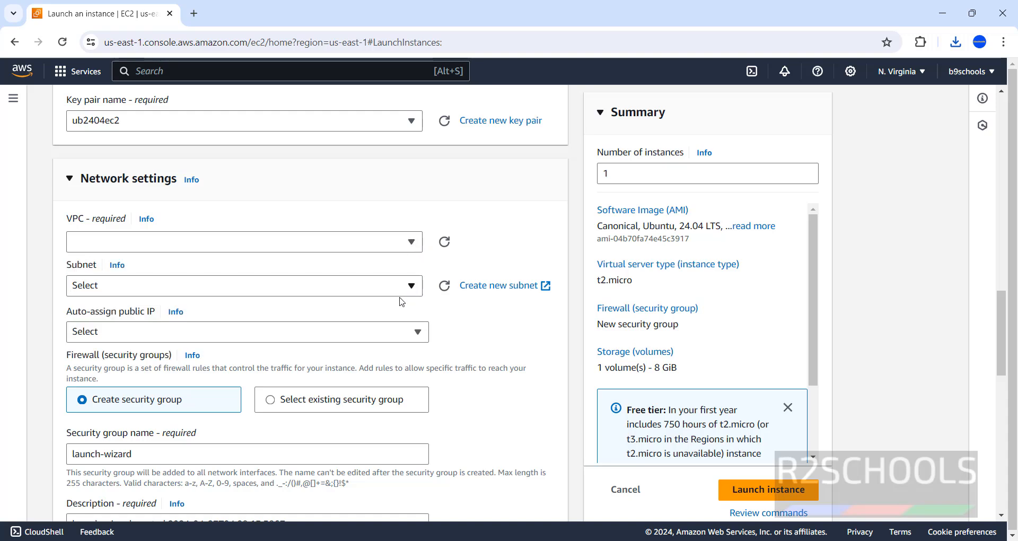
left_click(446, 242)
- Search the services for vpc, open the VPC console in a new browser tab, and dismiss the search results
left_click(85, 71)
left_click(137, 71)
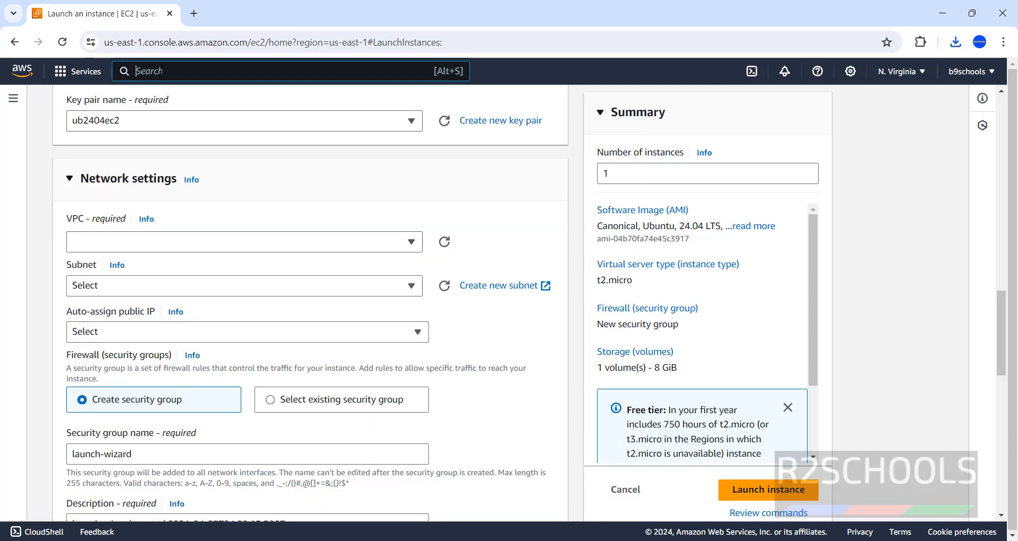
type("vpc")
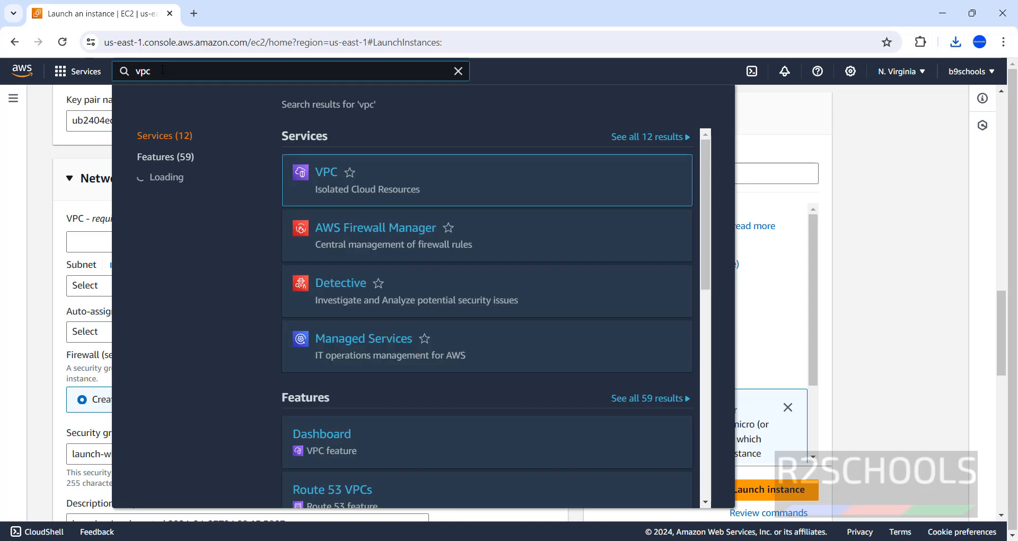
right_click(325, 169)
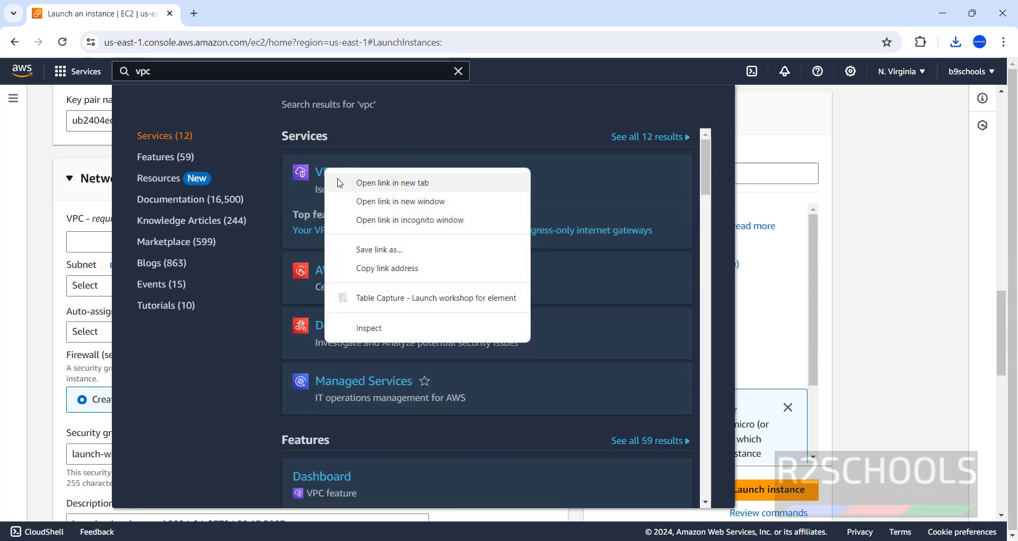
left_click(340, 183)
left_click(257, 16)
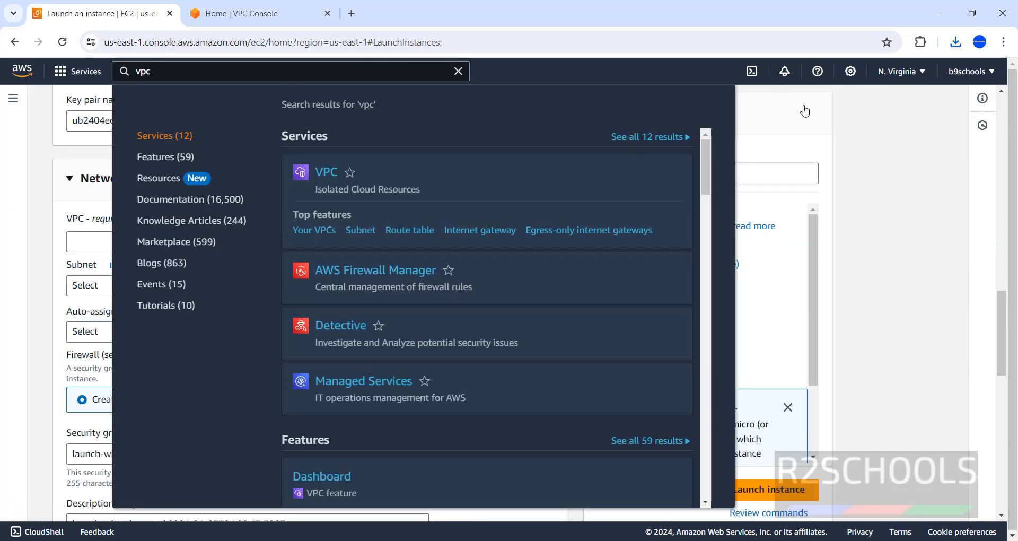
left_click(820, 121)
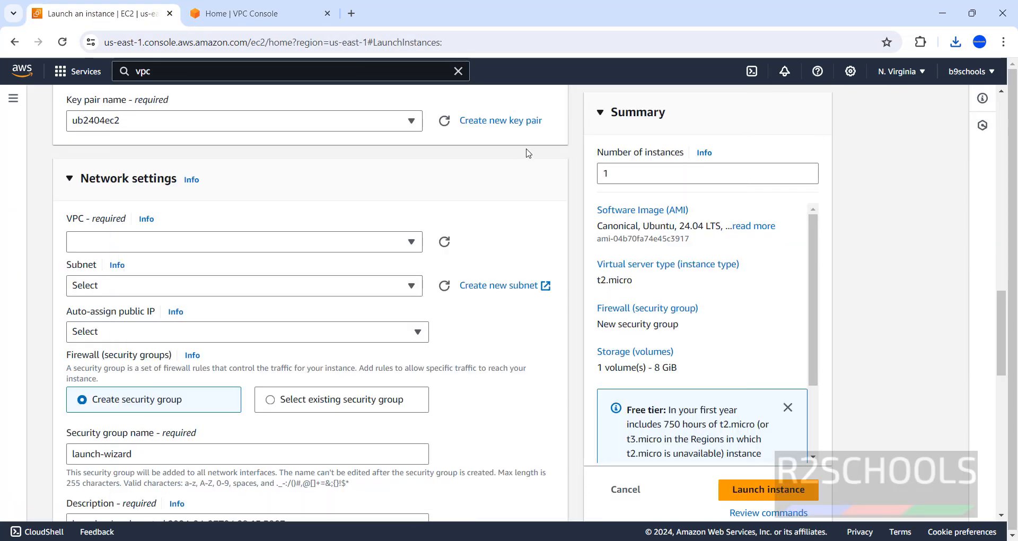
- Compare the selected region on the instance launch page with the one in the VPC console
left_click(900, 71)
left_click(235, 16)
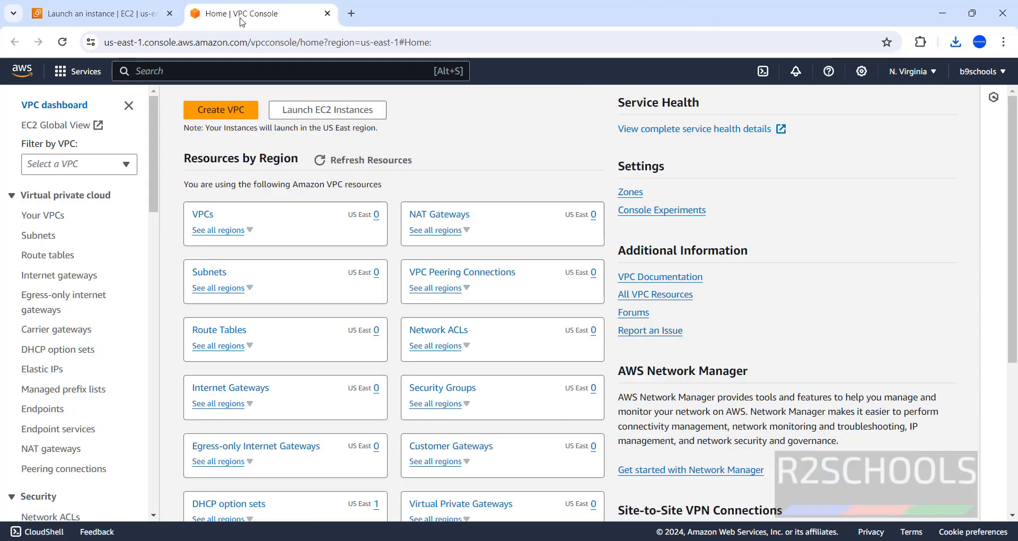
left_click(901, 71)
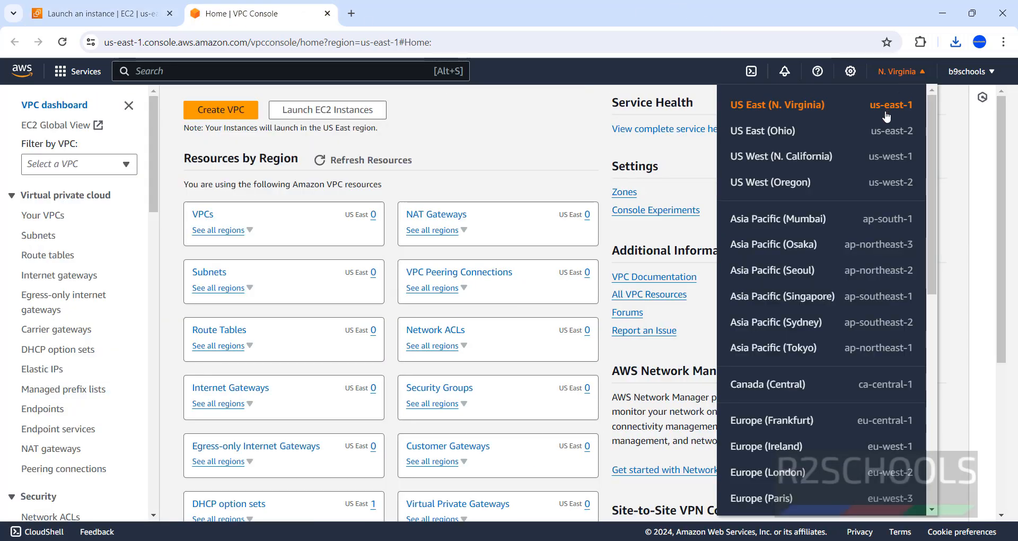
left_click(515, 120)
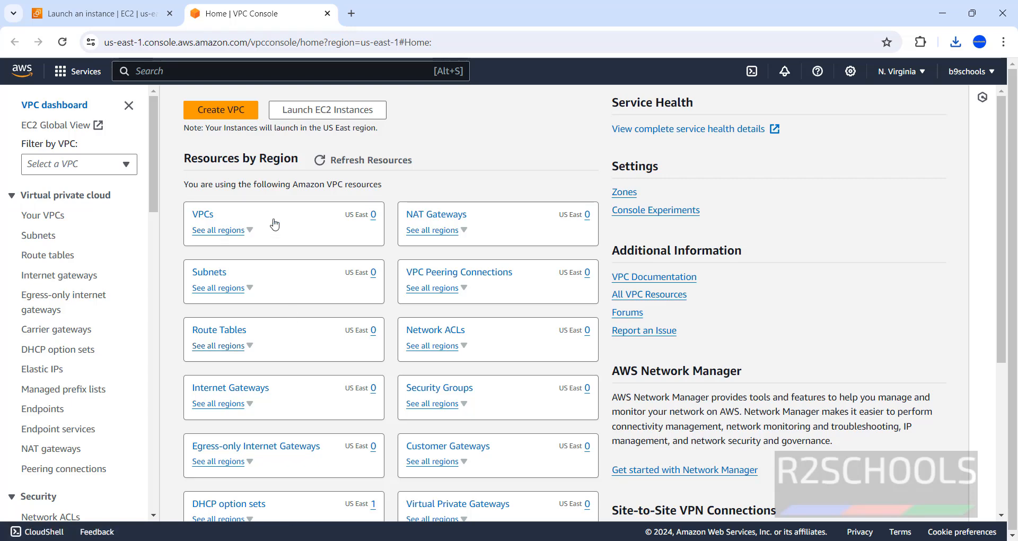
- Create a VPC with subnets and other networking resources using the default VPC and more settings
left_click(221, 110)
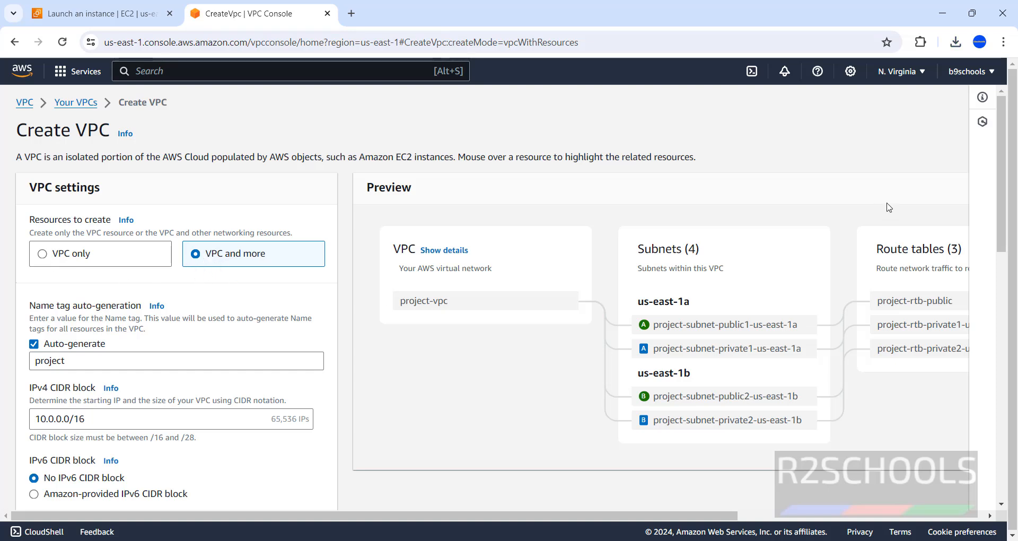
left_click_drag(1001, 175, 1002, 422)
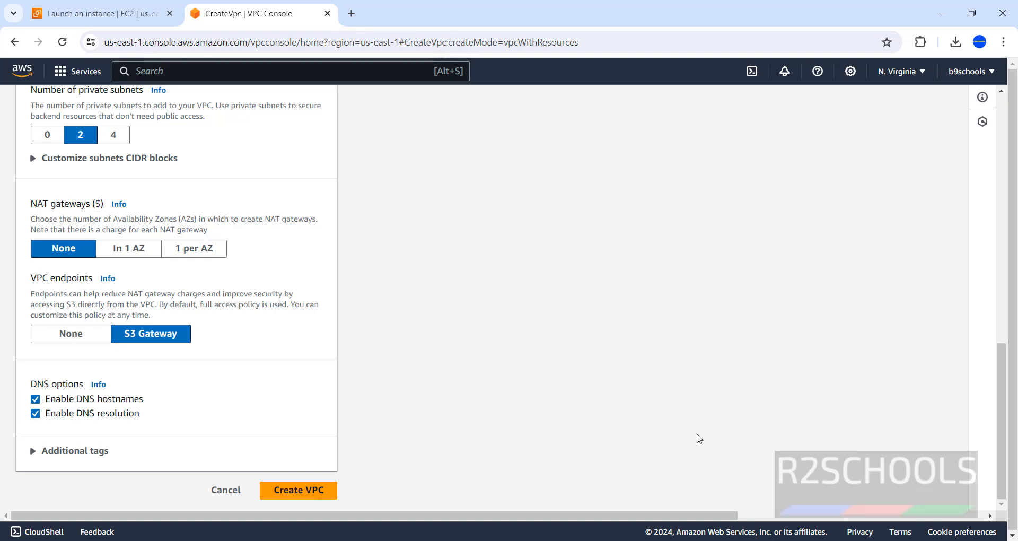
left_click(284, 489)
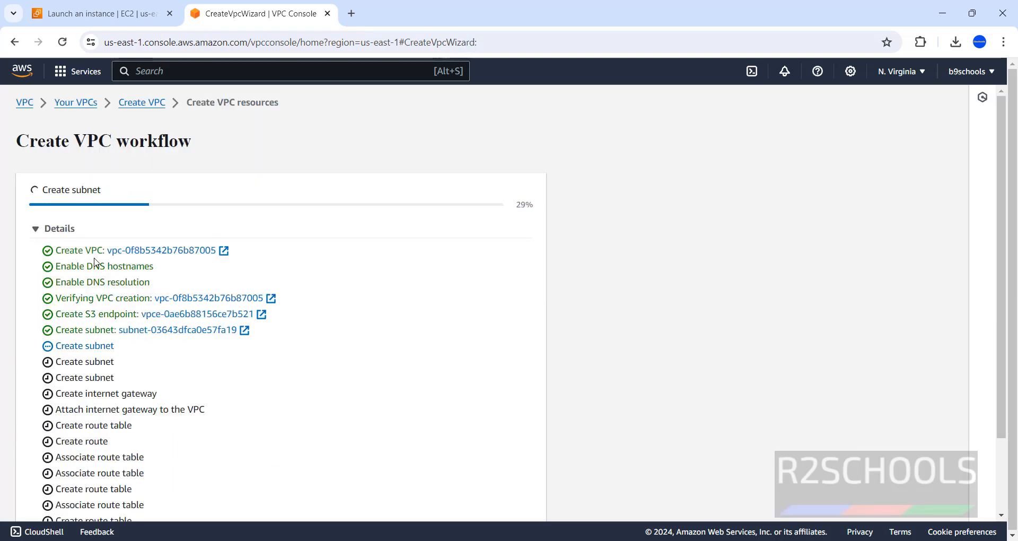
- Return to the instance launch page, refresh the VPC list, and use project-vpc for the instance
left_click(157, 16)
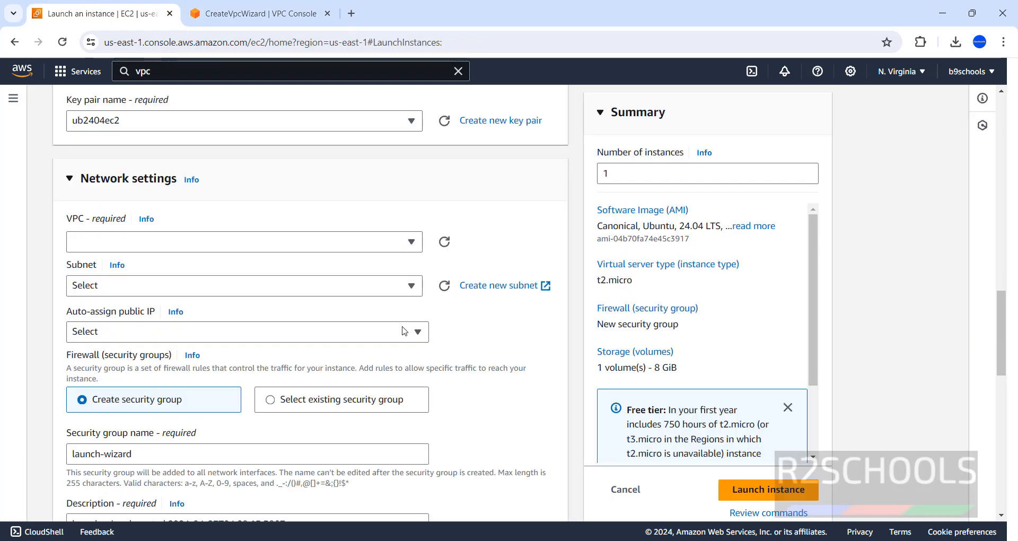
left_click(445, 242)
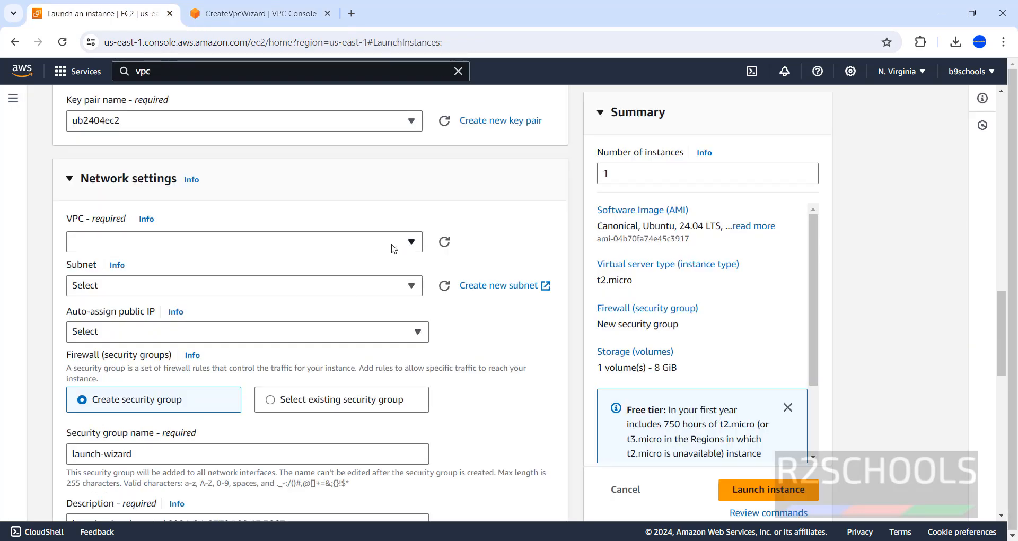
left_click(409, 248)
left_click(407, 253)
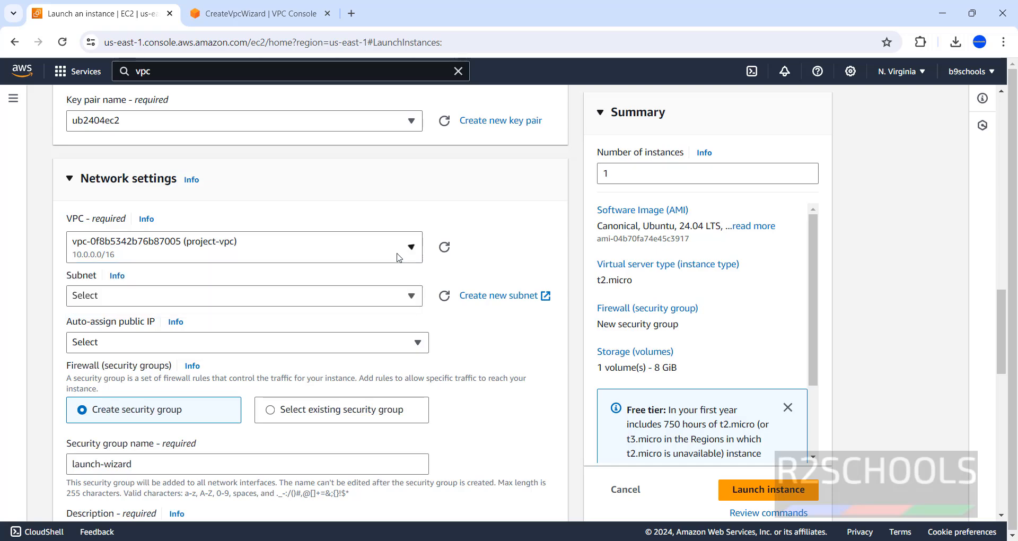
- Refresh the subnets, select project-subnet-public1-us-east-1a, and enable auto-assign public IP
left_click(443, 299)
left_click(382, 304)
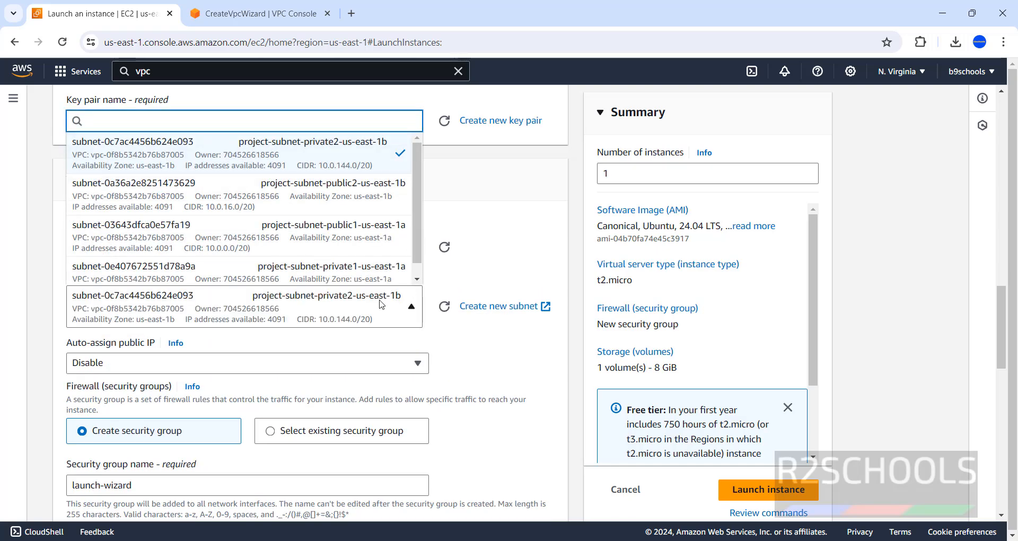
left_click(359, 241)
left_click(412, 366)
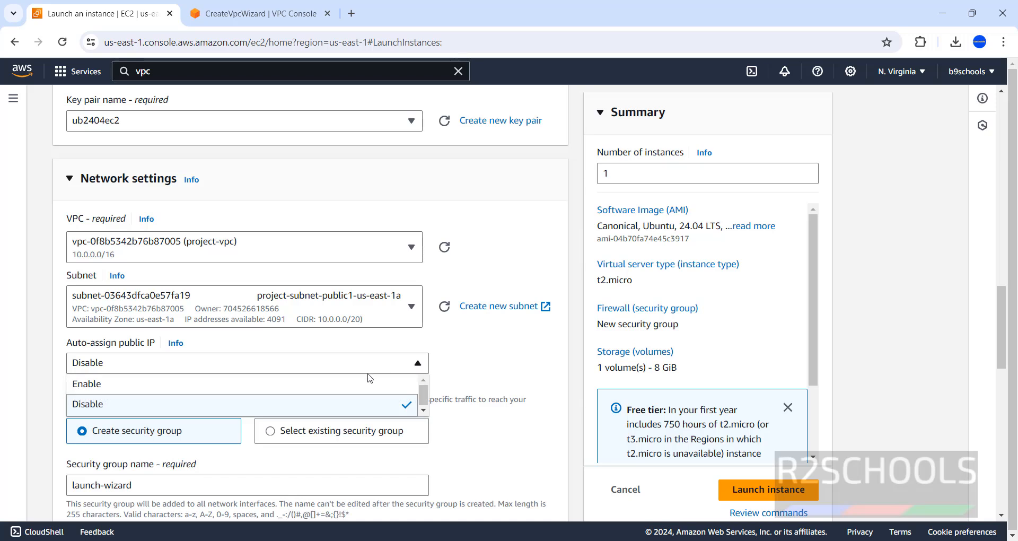
left_click(201, 385)
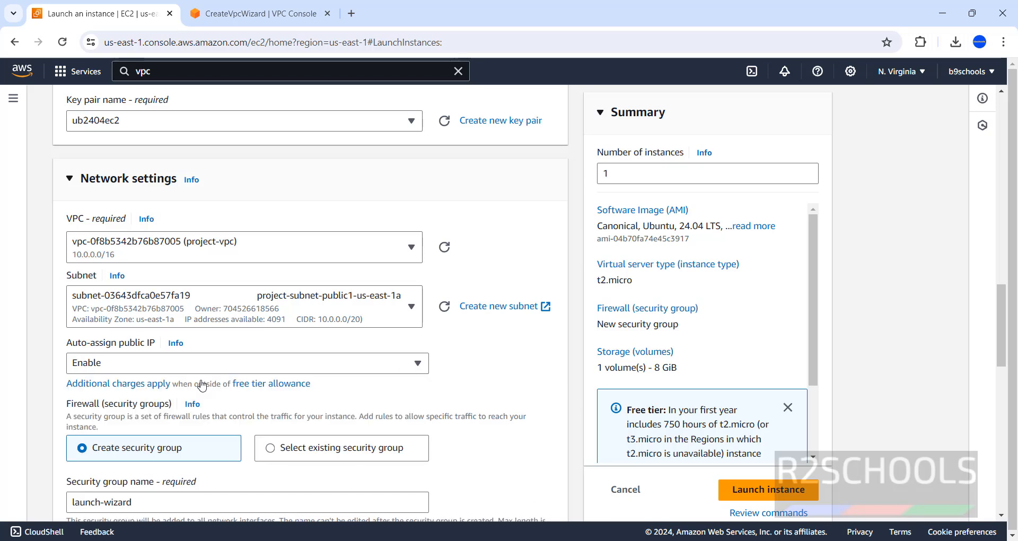
left_click(126, 363)
left_click(111, 385)
- Review the security group rules and advanced network configuration, and set the root volume size to 30 GiB
left_click_drag(999, 304, 1000, 349)
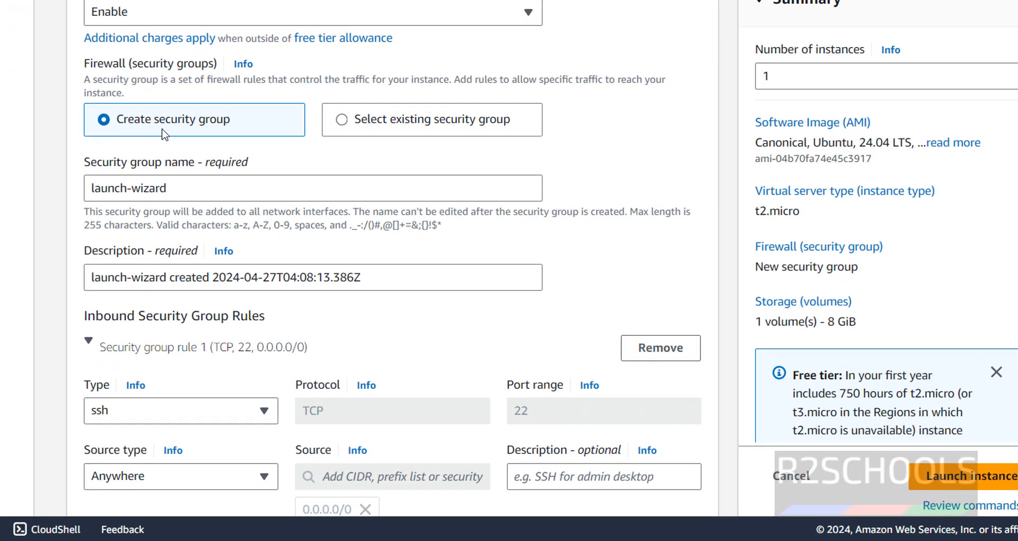
scroll(193, 297, "down", 3)
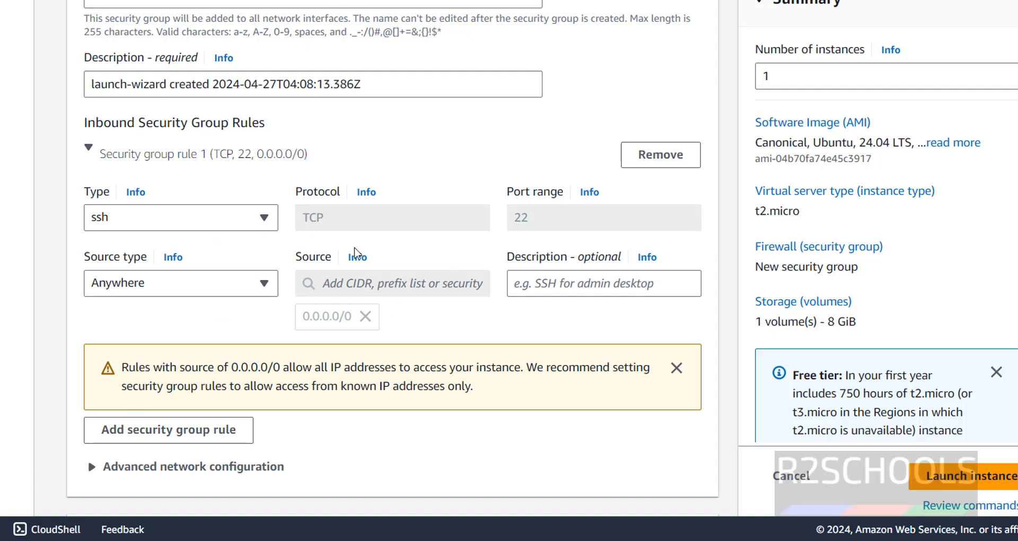
scroll(122, 86, "down", 7)
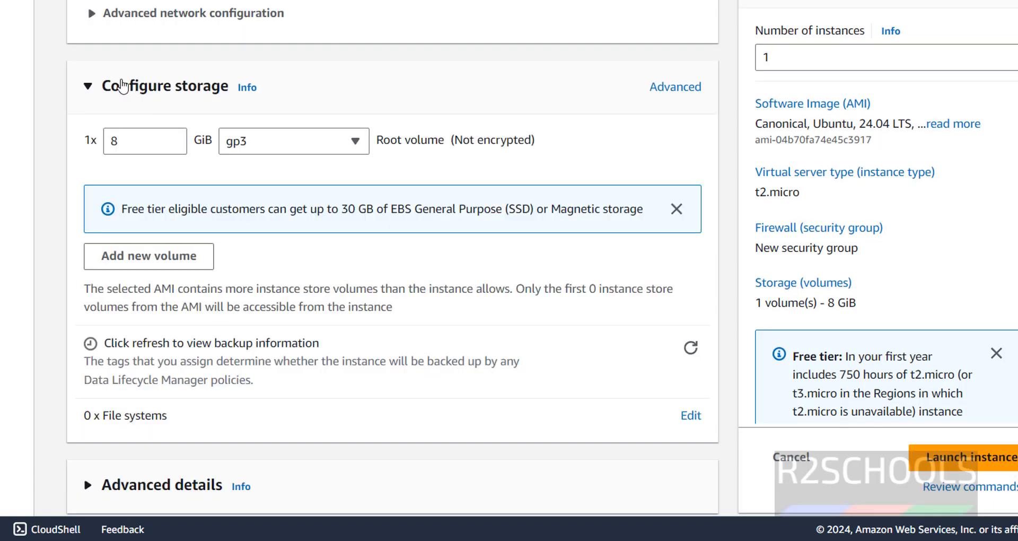
left_click(90, 22)
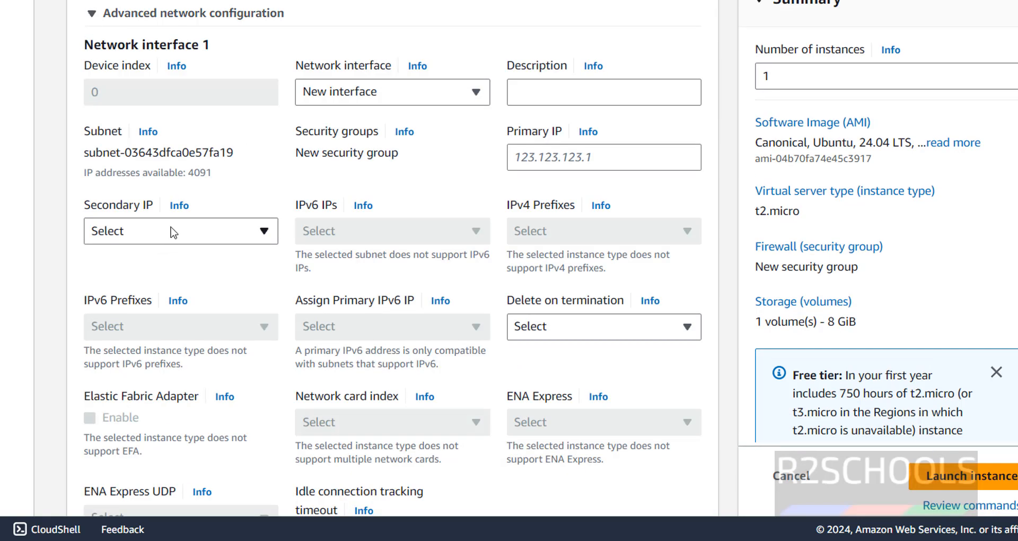
left_click(92, 13)
left_click_drag(146, 127, 91, 139)
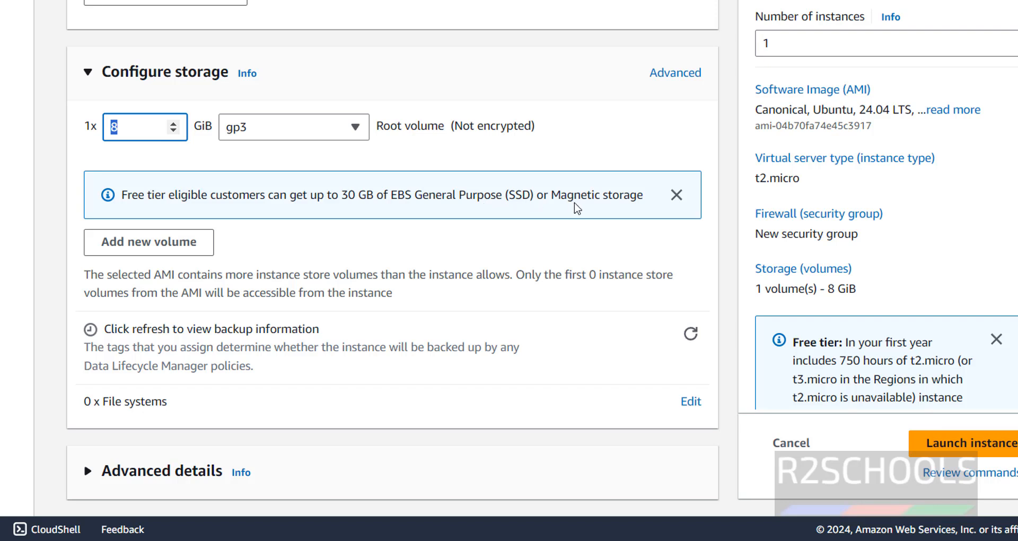
type("30")
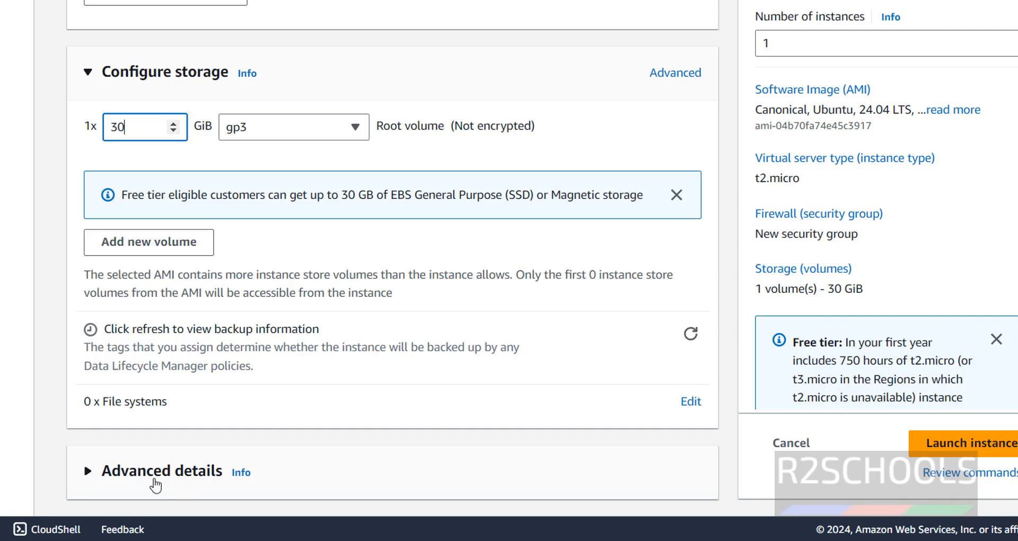
- Expand the advanced details and review the options from hostname type and DNS hostname down to user data
left_click(88, 471)
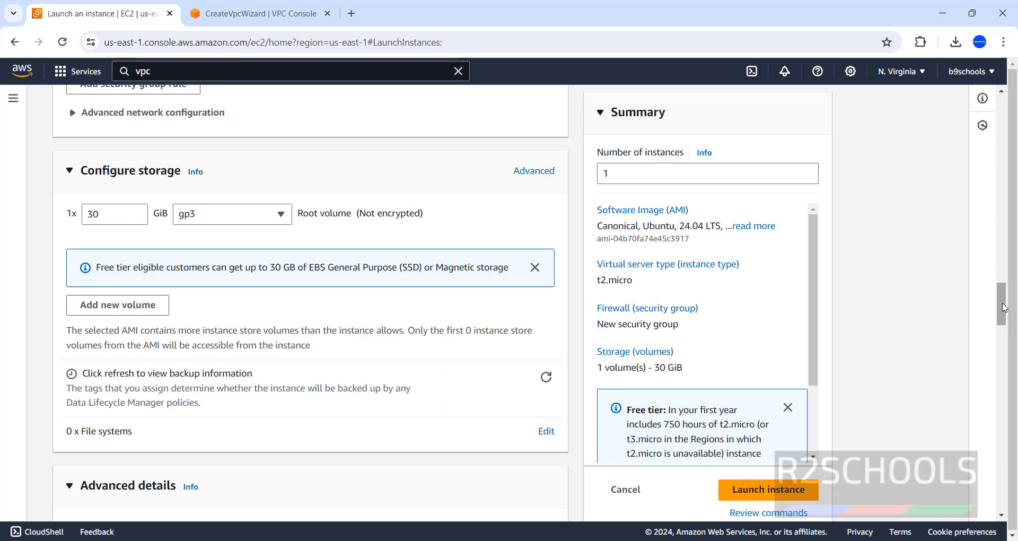
mouse_move(1005, 307)
left_mouse_down()
mouse_move(1004, 355)
mouse_move(1004, 325)
left_mouse_up()
left_click(247, 391)
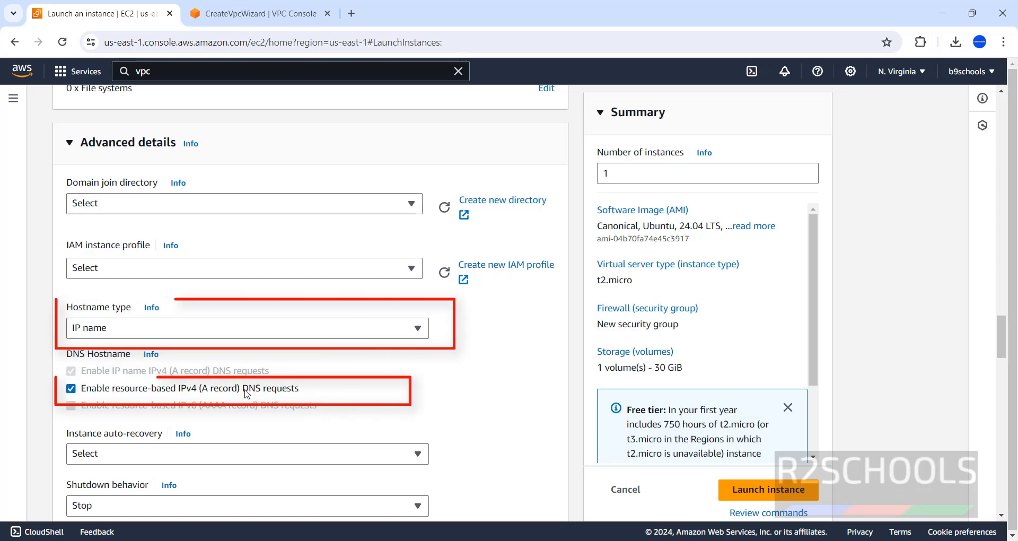
left_click_drag(1003, 348, 1003, 487)
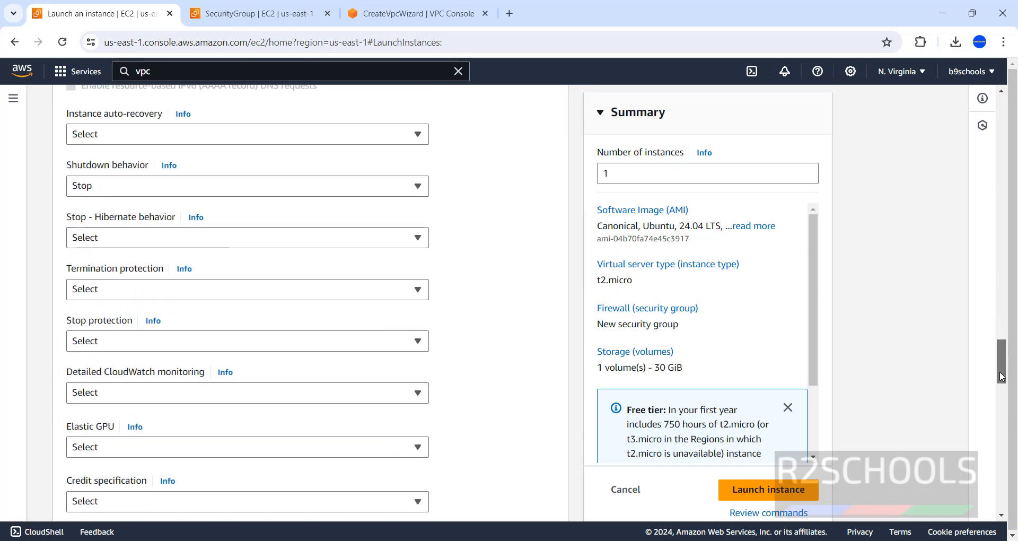
left_click_drag(1003, 360, 1013, 499)
left_click(261, 286)
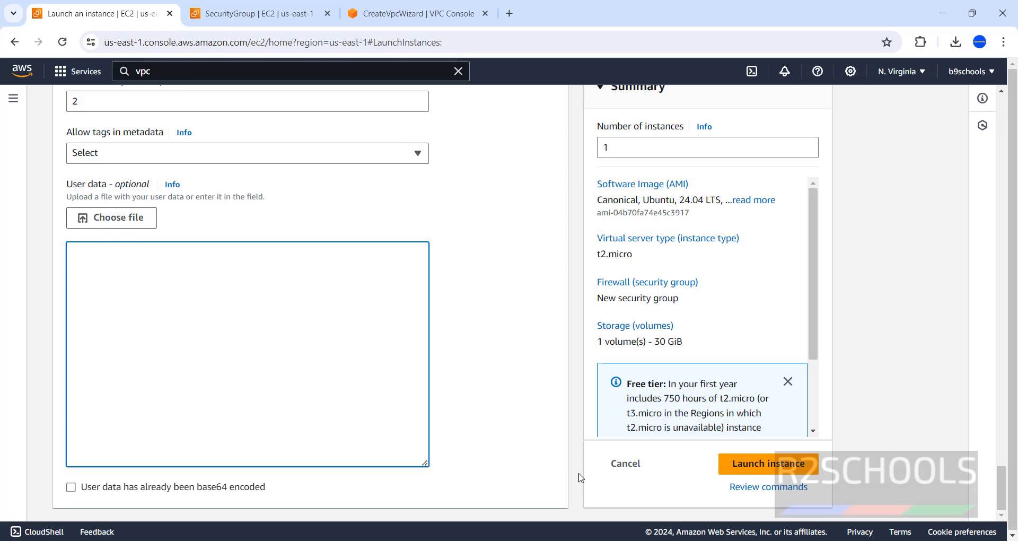
- Try 2 as the number of instances, and set it back to 1
mouse_move(813, 234)
left_mouse_down()
mouse_move(822, 333)
mouse_move(813, 228)
left_mouse_up()
left_click_drag(652, 146, 600, 150)
type("2")
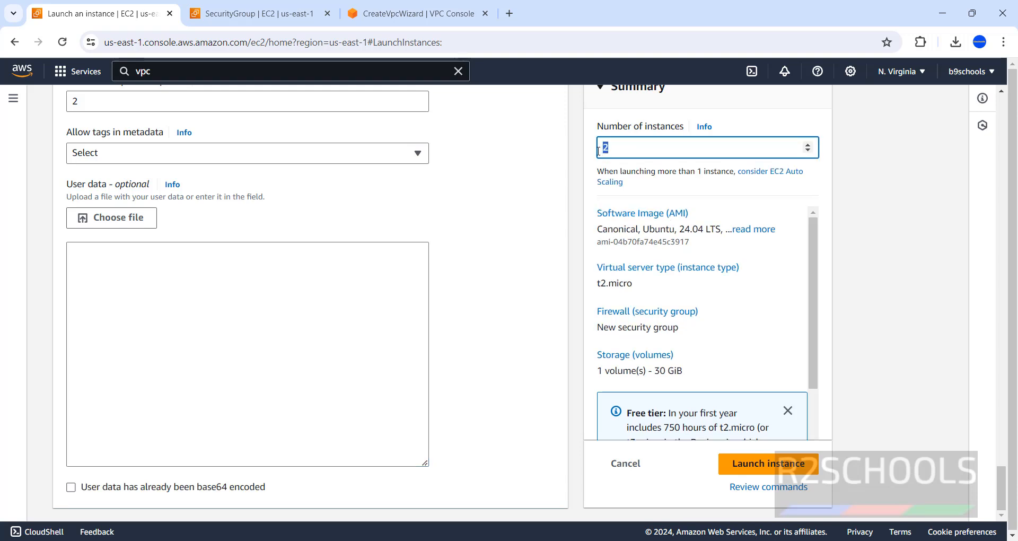
type("1")
- Launch the instance and open it in the instances list through its instance ID
left_click_drag(809, 323, 811, 397)
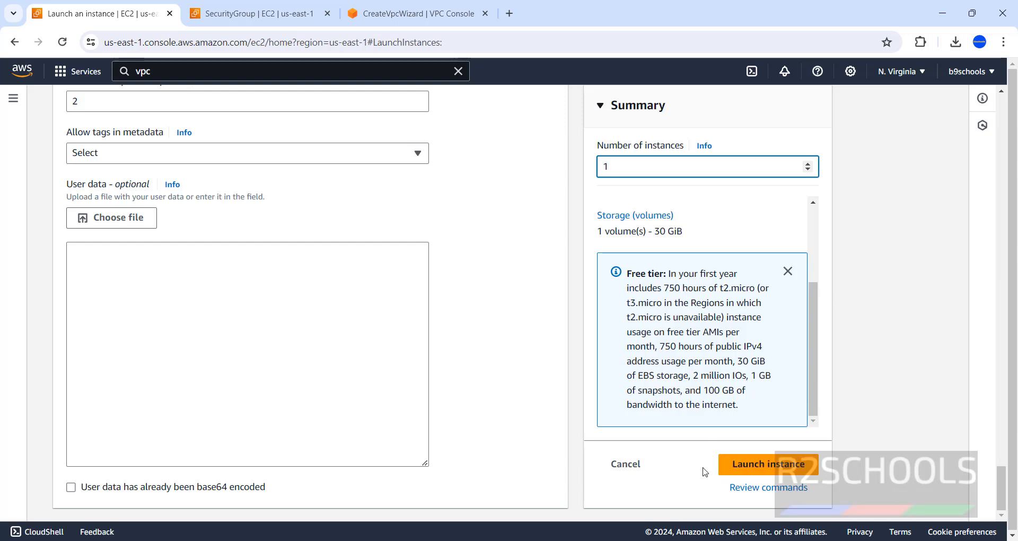
left_click(745, 474)
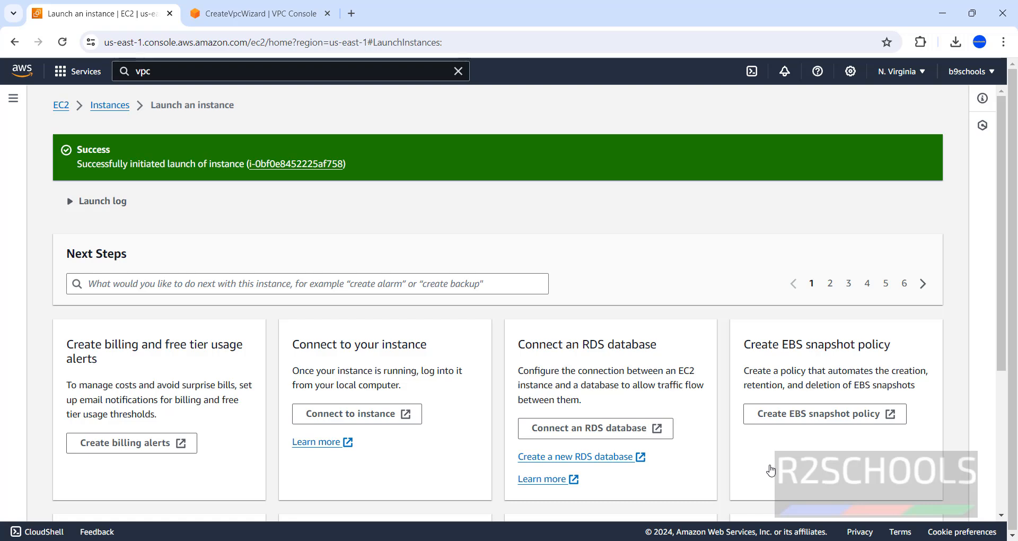
left_click(282, 165)
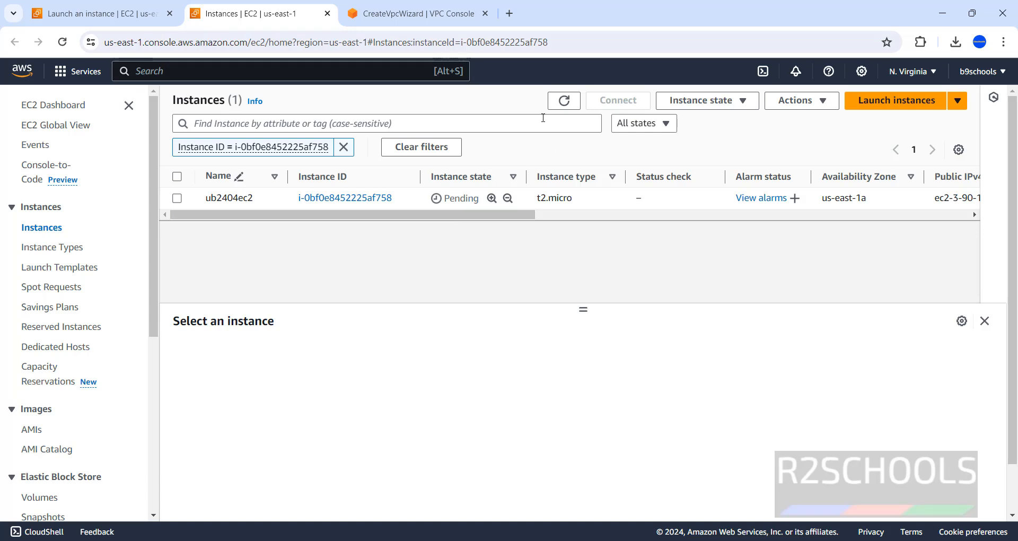
- Refresh the instances list until the ub2404ec2 instance is running
left_click(563, 101)
left_click(564, 102)
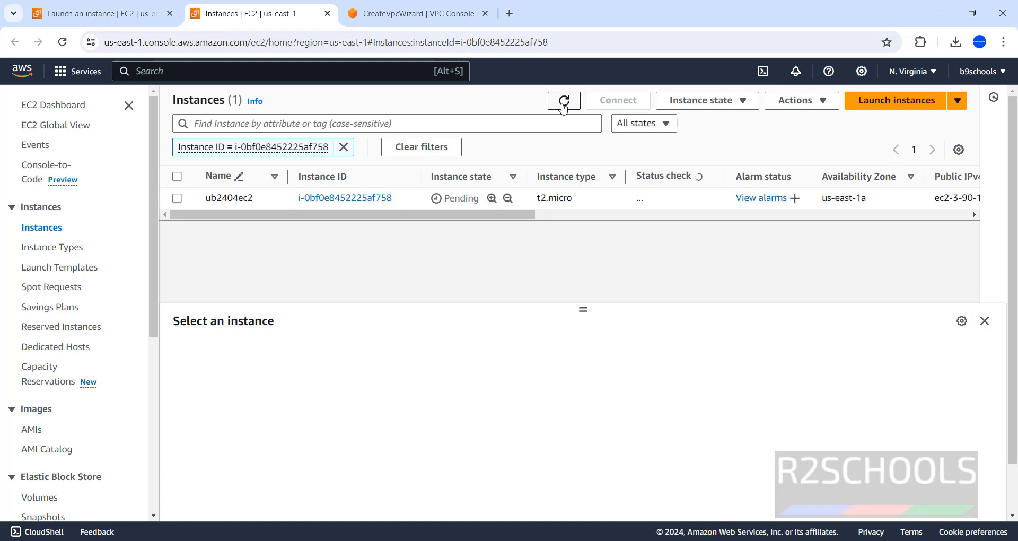
left_click(564, 102)
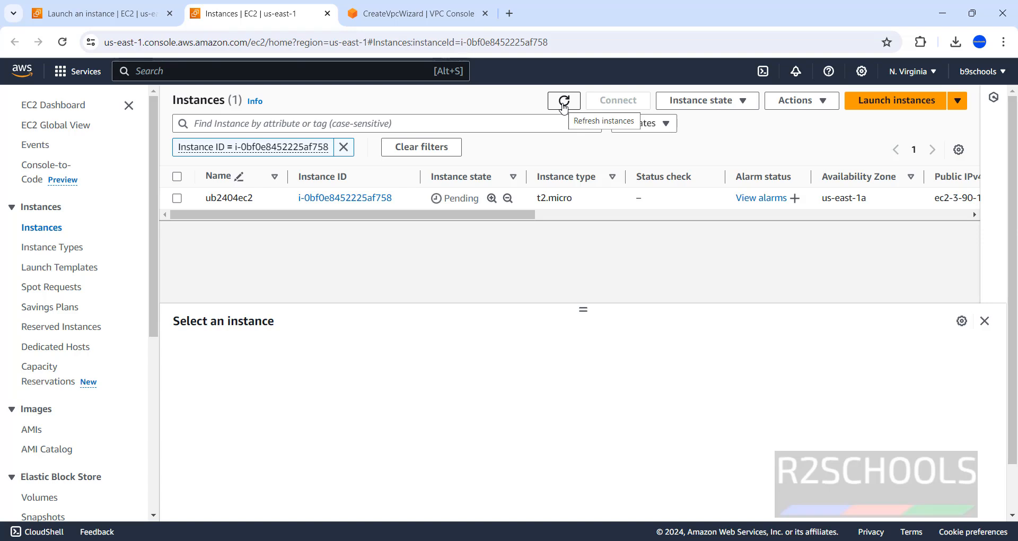
left_click(564, 101)
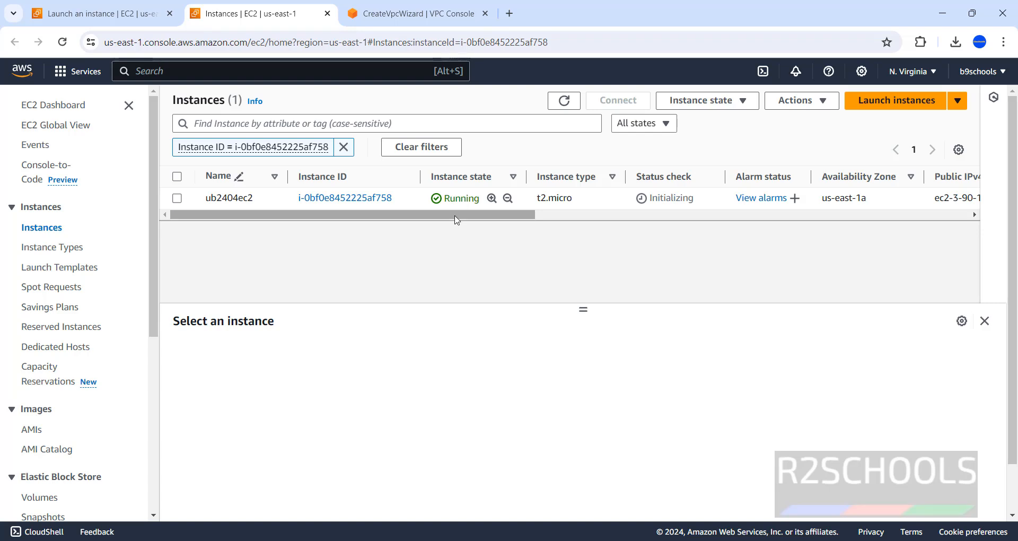
- Examine the ub2404ec2 instance's summary, details and security rules, view its security group, and return to the instance summary
left_click(305, 198)
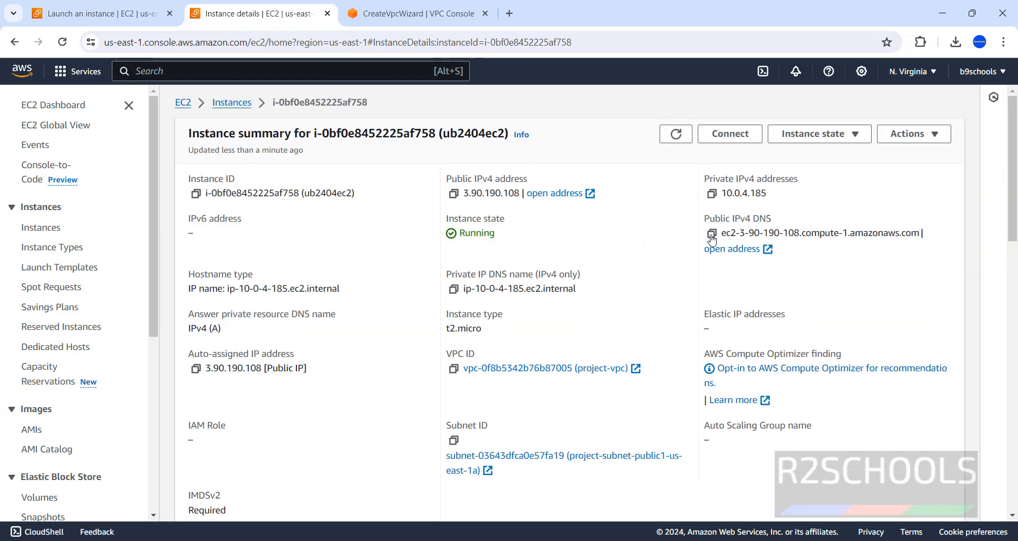
scroll(974, 221, "down", 4)
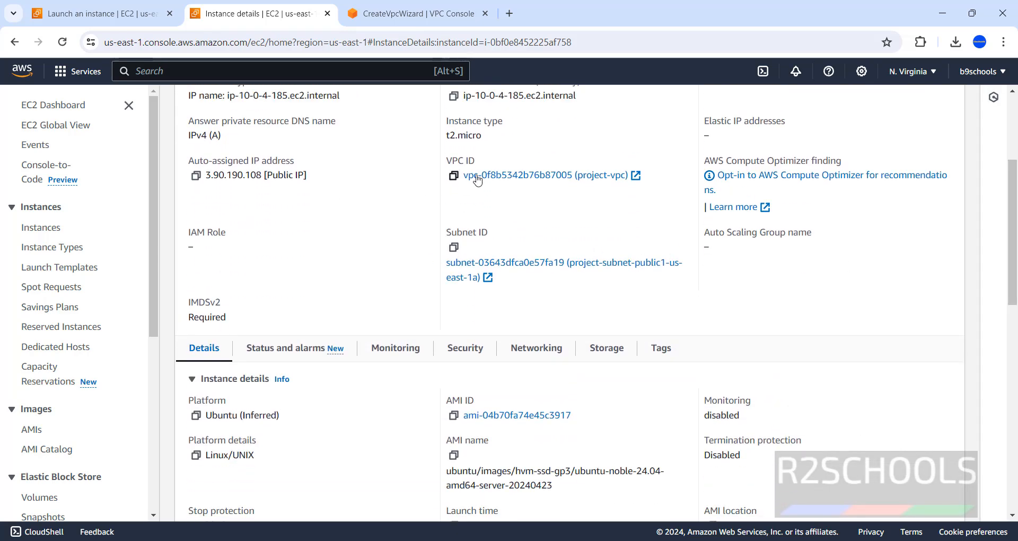
left_click_drag(1013, 234, 948, 313)
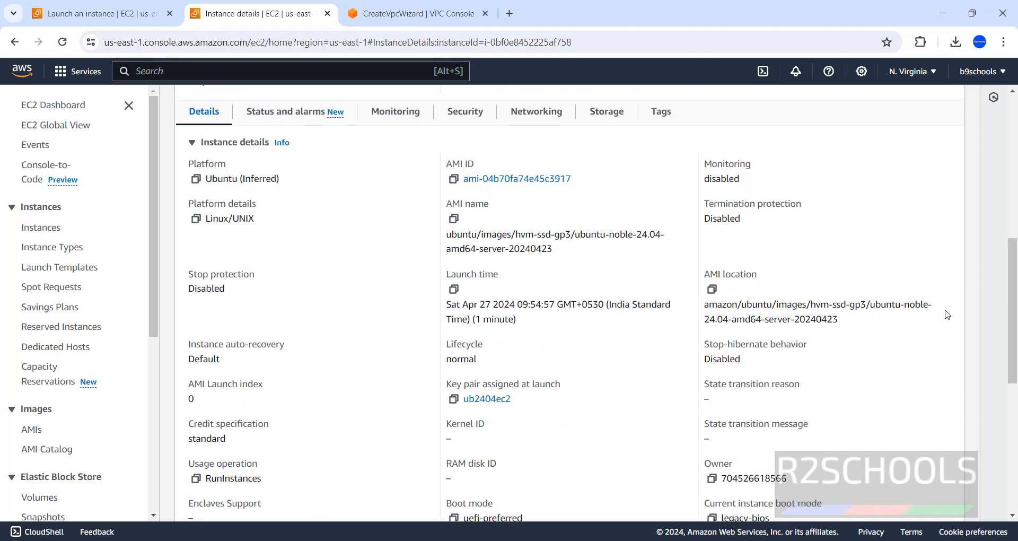
left_click(464, 112)
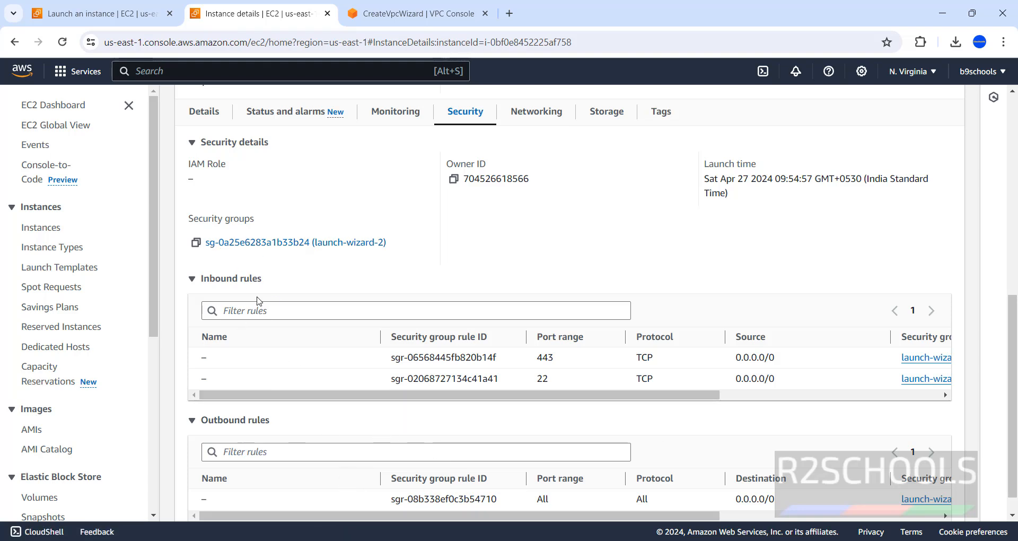
left_click(249, 247)
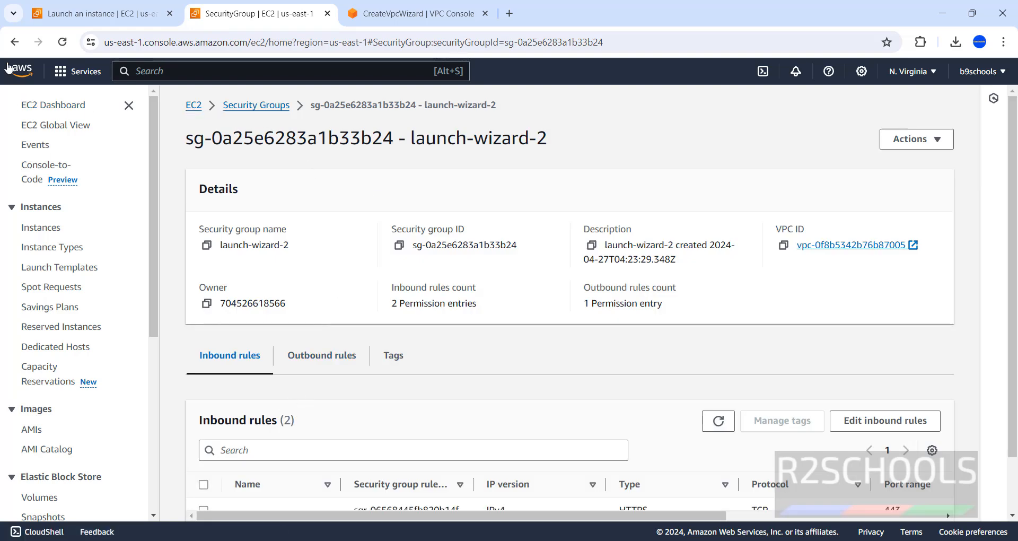
left_click(12, 43)
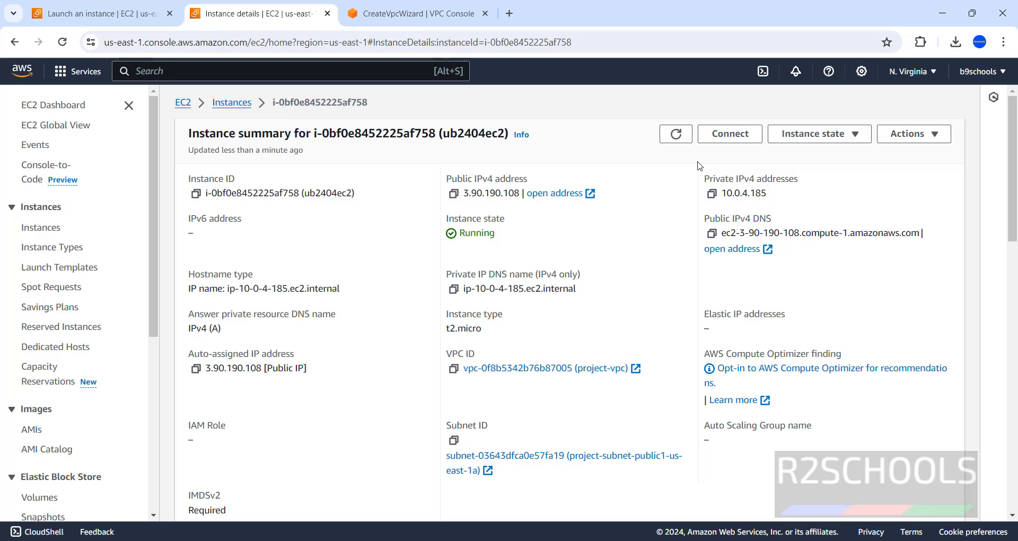
- Open the connection options for the instance and copy the example SSH client command
left_click(729, 136)
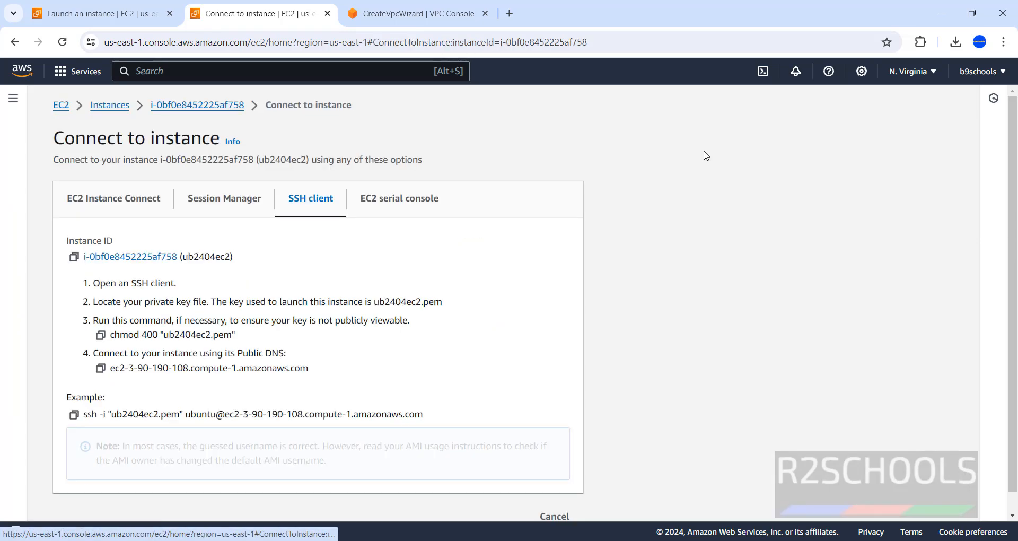
left_click(74, 415)
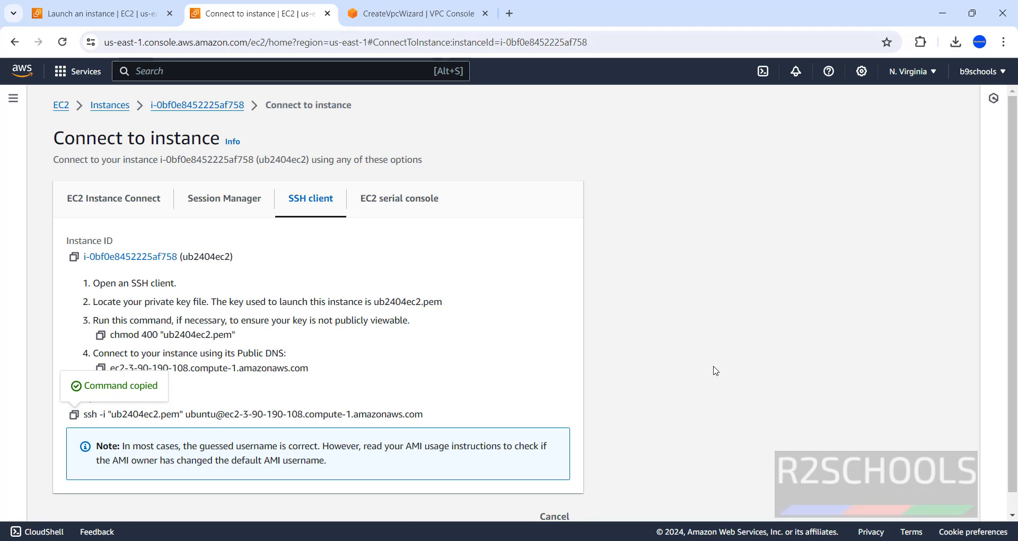
- Open a Windows Command Prompt, check for the ub2404ec2.pem key in the browser's recent downloads, and return to the prompt
key("super+r")
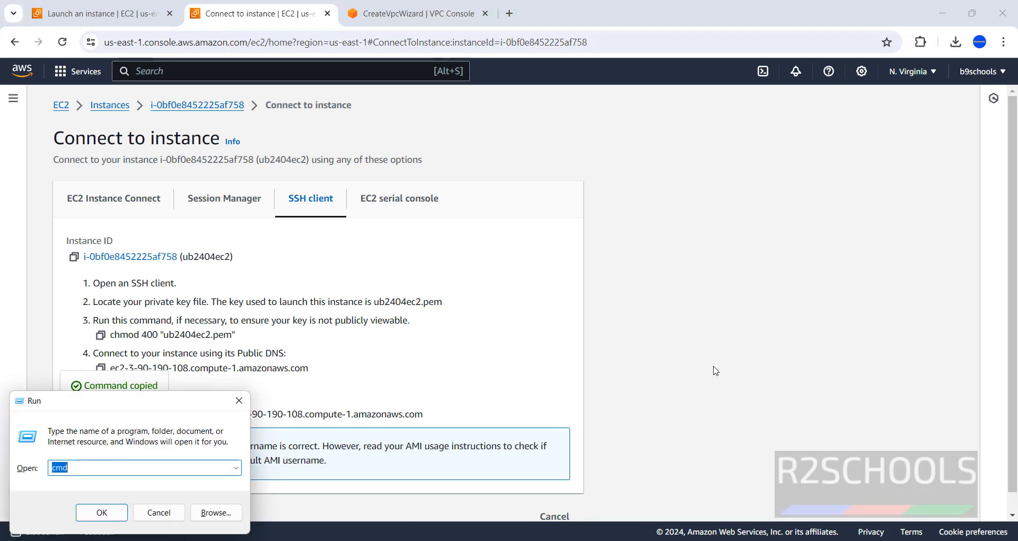
key("Return")
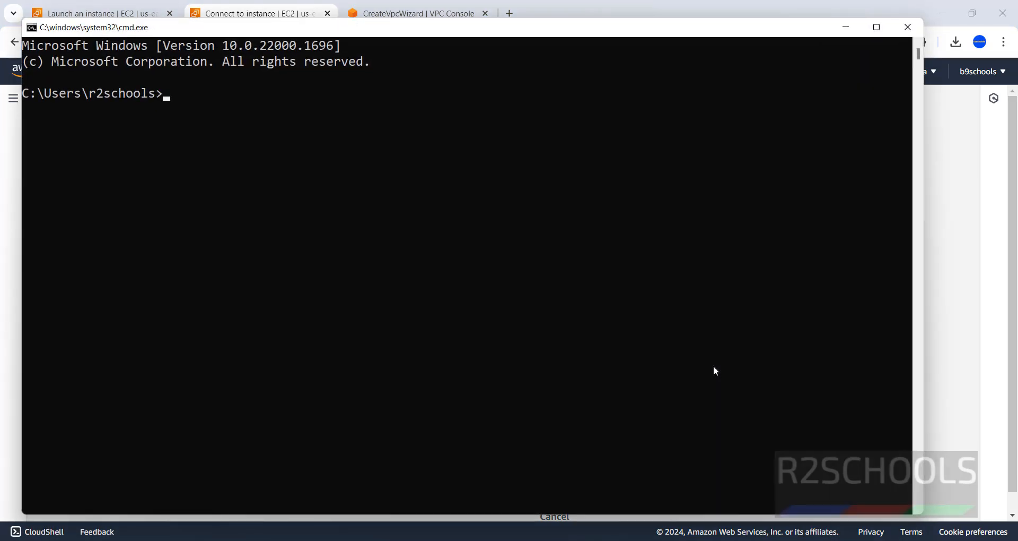
left_click(981, 291)
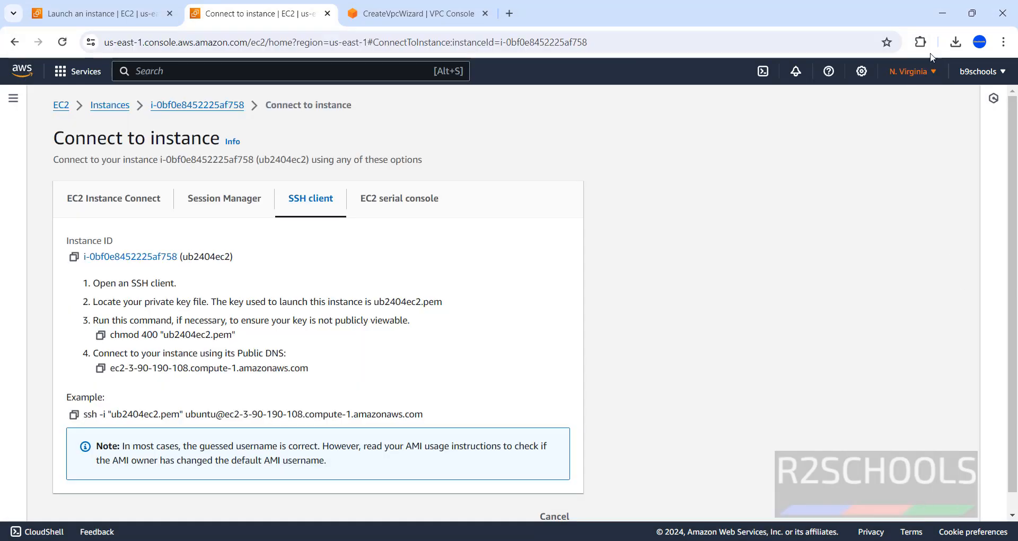
left_click(957, 43)
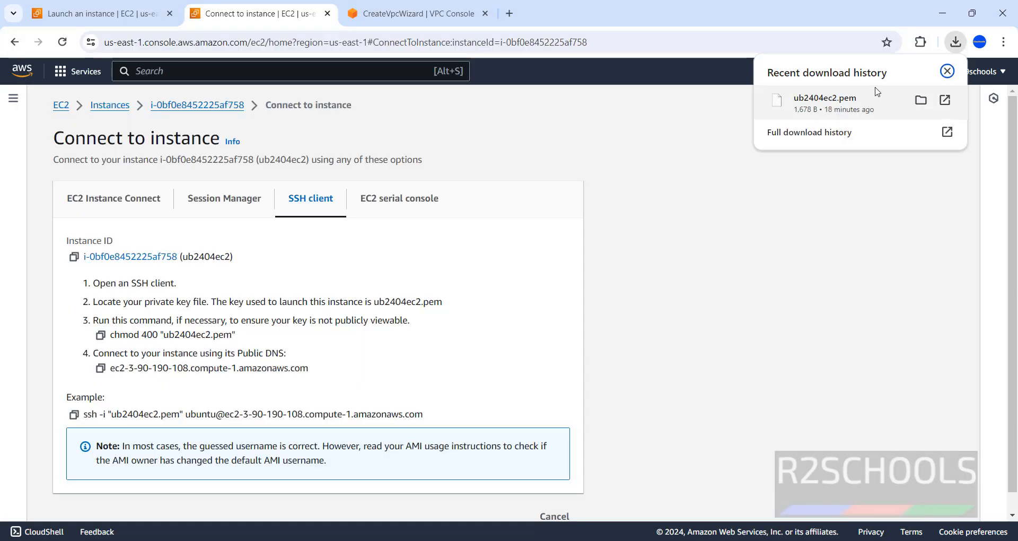
key("alt+Tab")
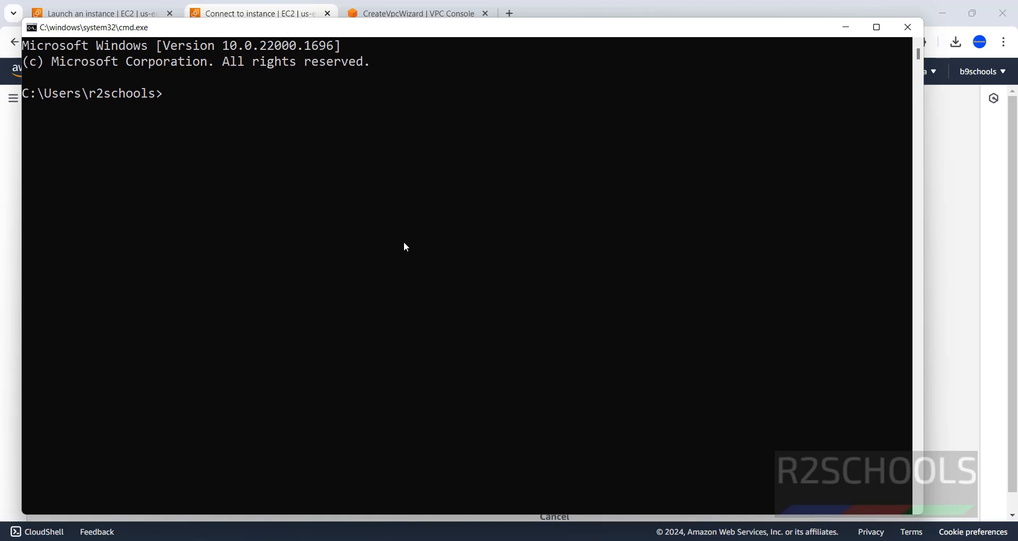
- Change to the Downloads folder and list the key files there with dir *.pem
type("cd Downloads")
key("Return")
type("dir")
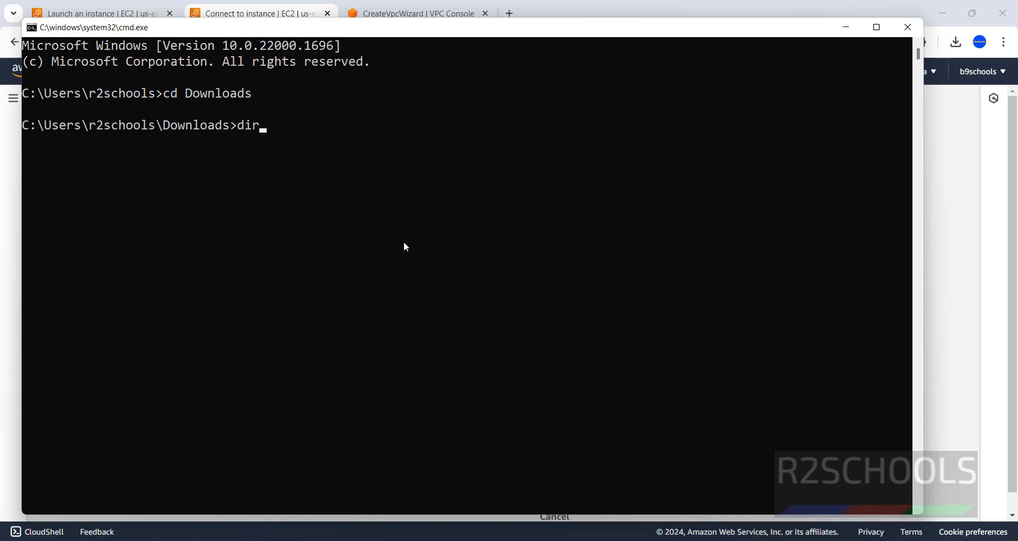
type(" *.pem")
key("Return")
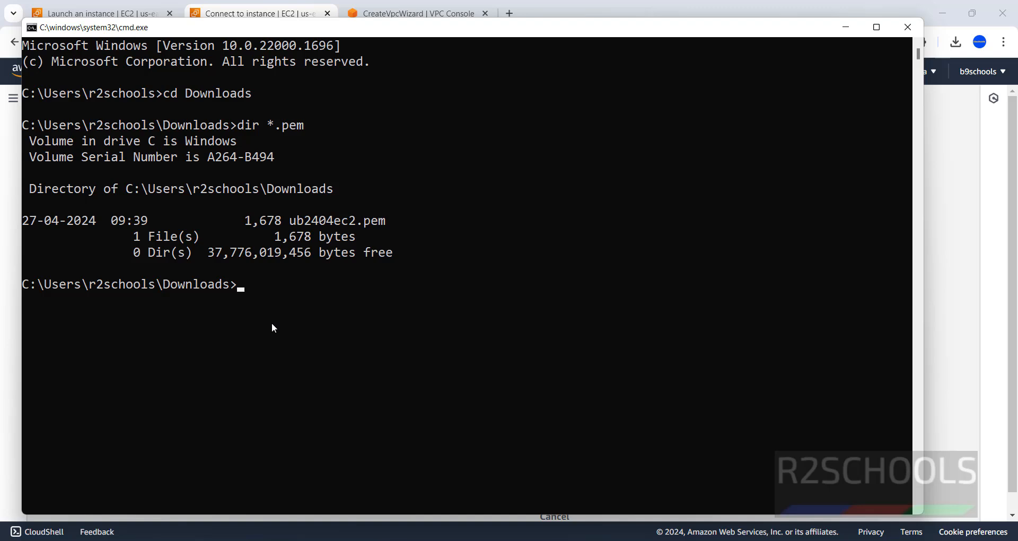
- Copy the instance's example SSH command from the EC2 console, run it in Command Prompt, and accept the host key with yes
left_click(939, 295)
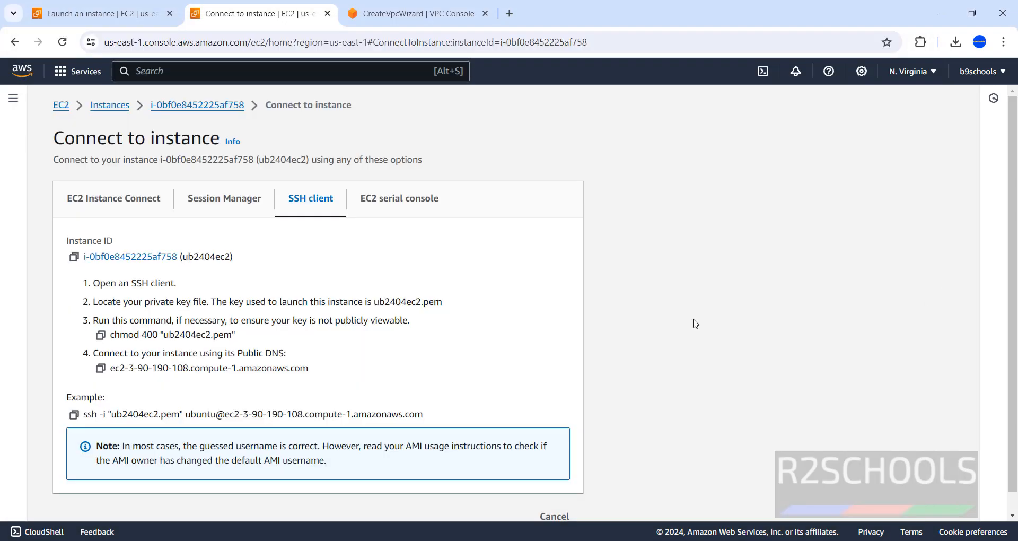
left_click(75, 414)
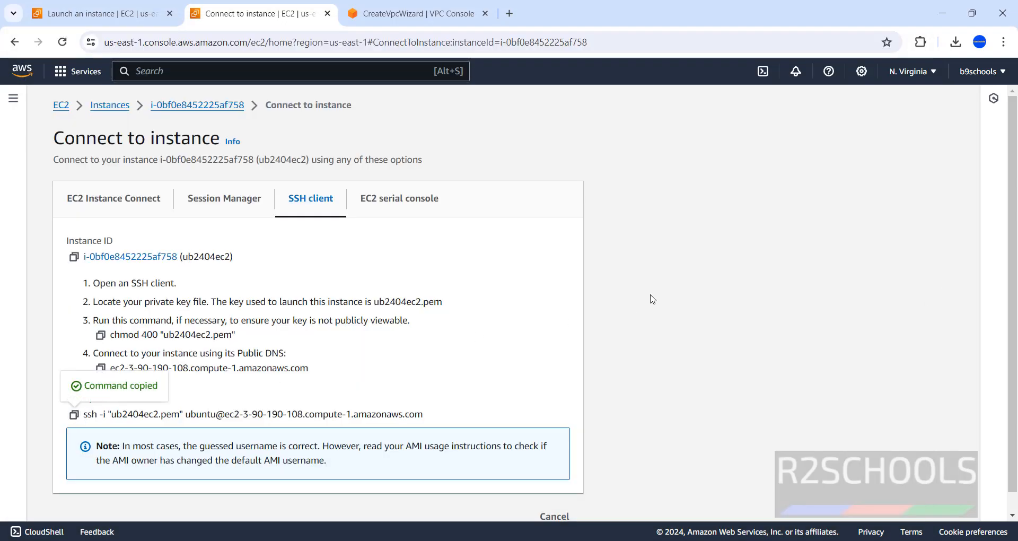
key("alt+Tab")
key("ctrl+v")
key("Return")
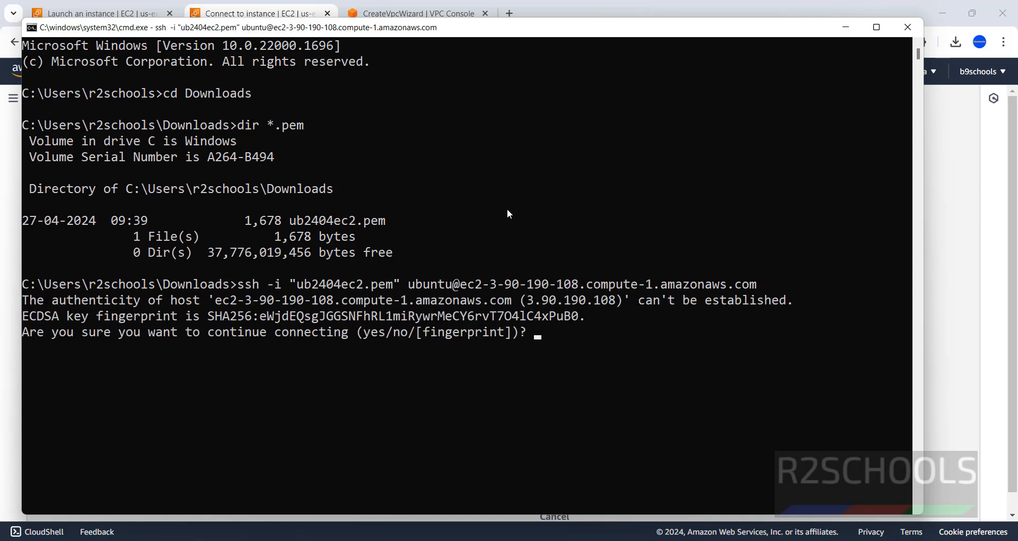
type("yes")
key("Return")
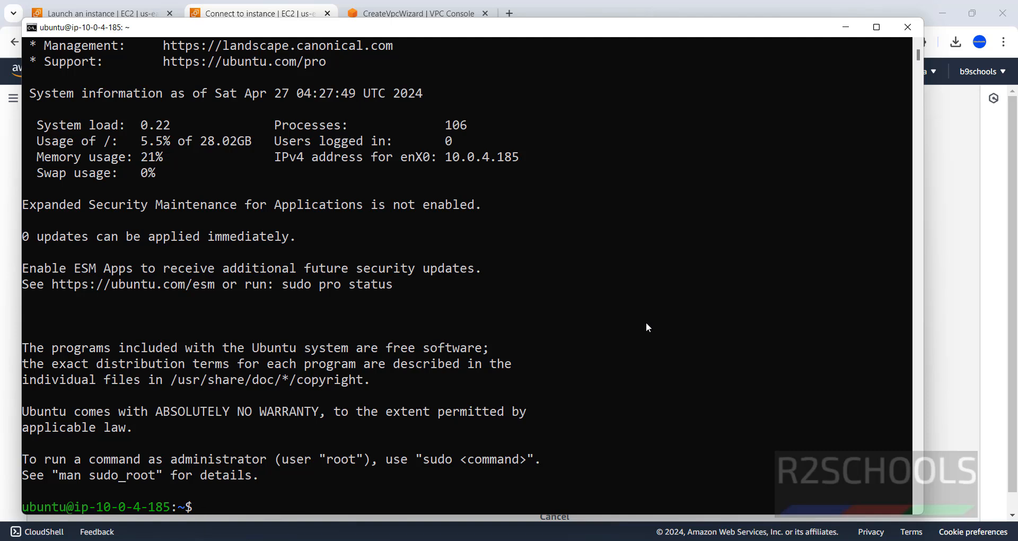
- Clear the terminal and check the Ubuntu release details with more /etc/os-release
key("ctrl+l")
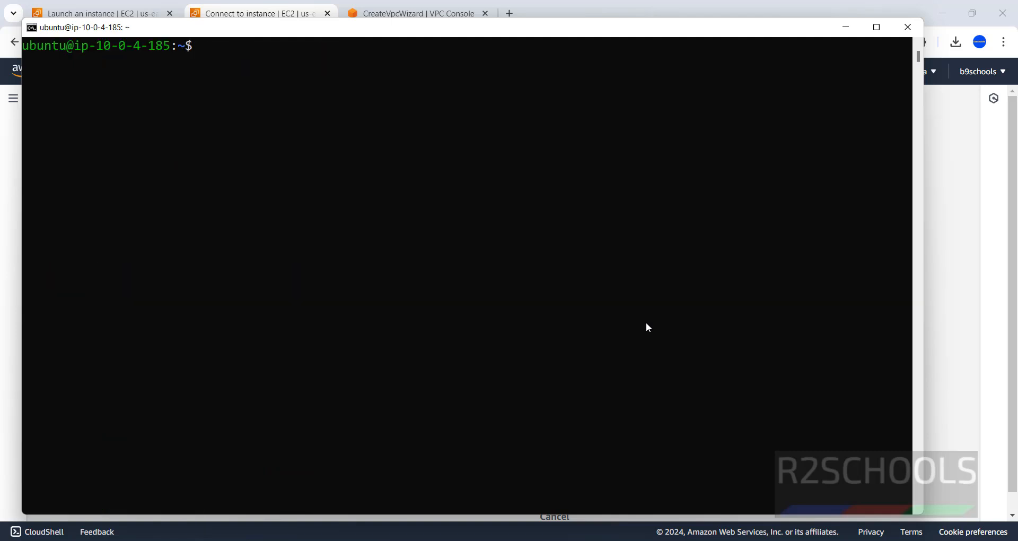
type("more /etc/os-release")
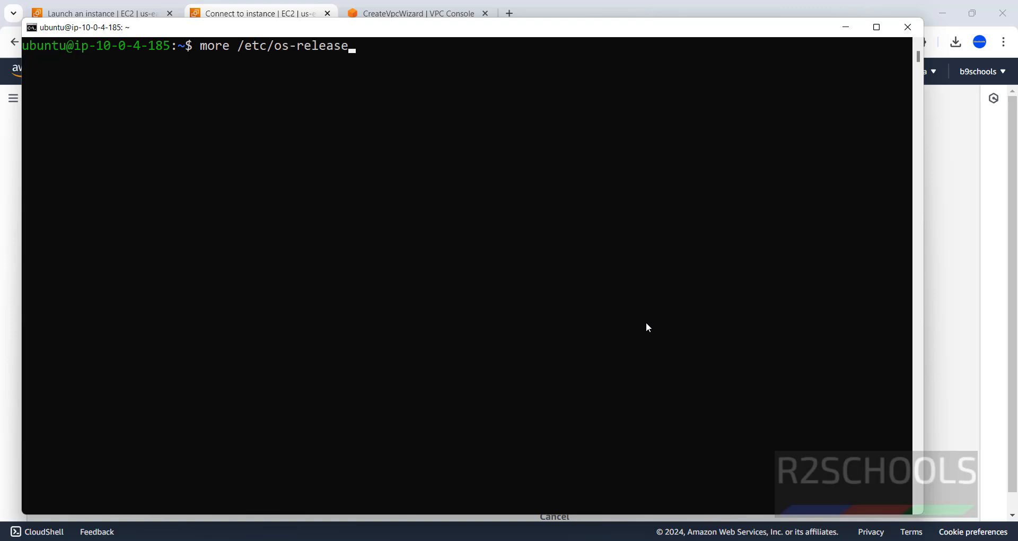
key("Return")
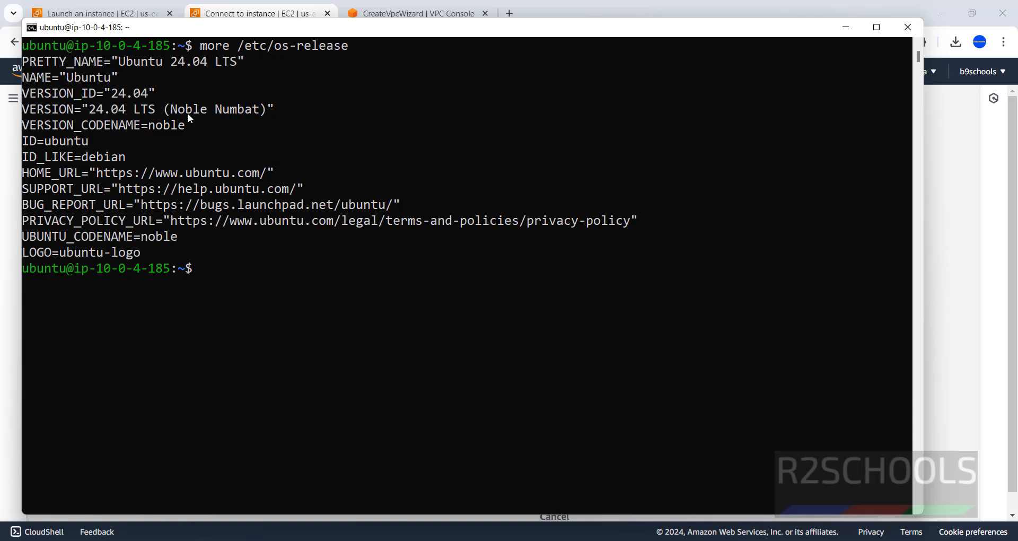
double_click(150, 124)
left_click(232, 242)
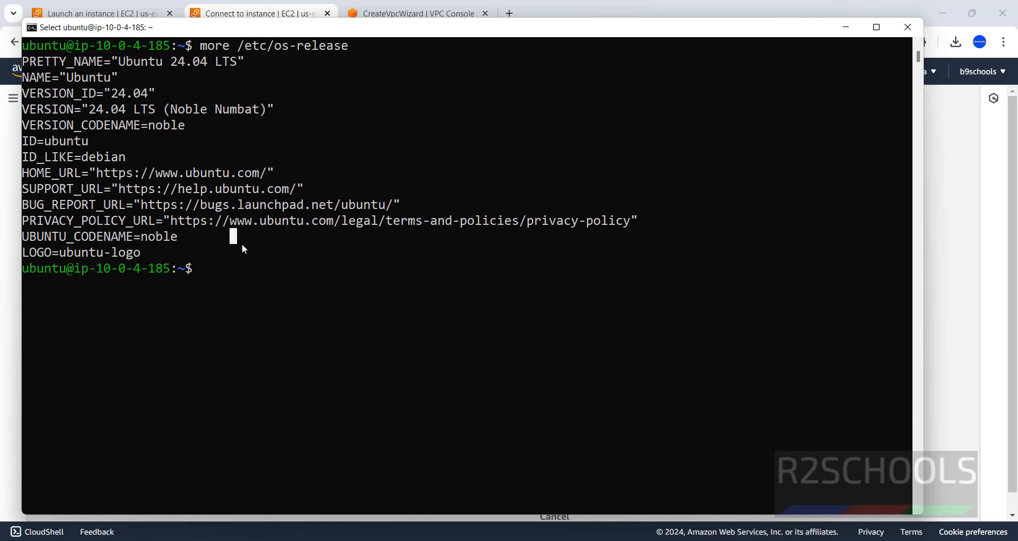
- Try ifconfig, list the network addresses with ip addr show, and highlight the enX0 IPv4 address
type("ifconfig")
key("Return")
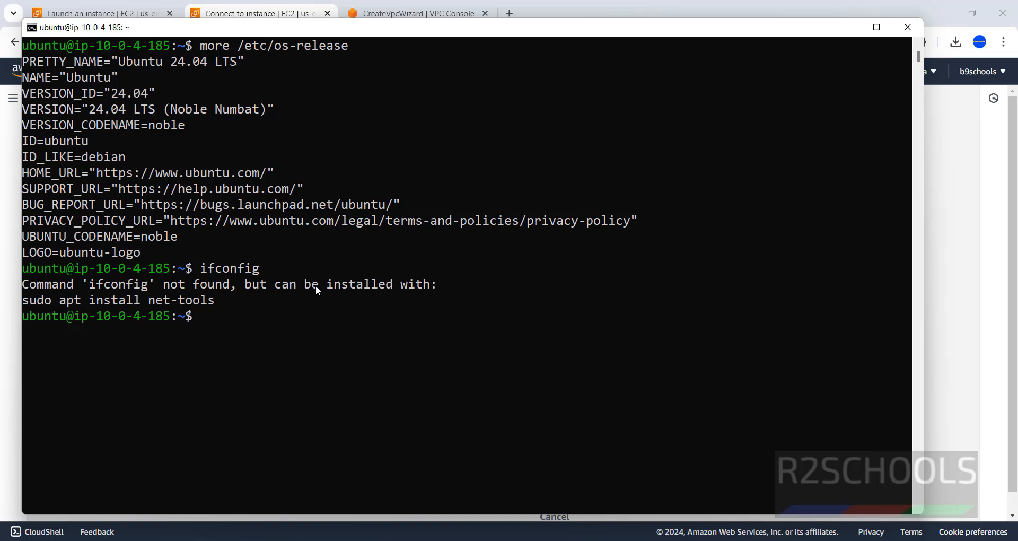
type("ip addr show")
key("Return")
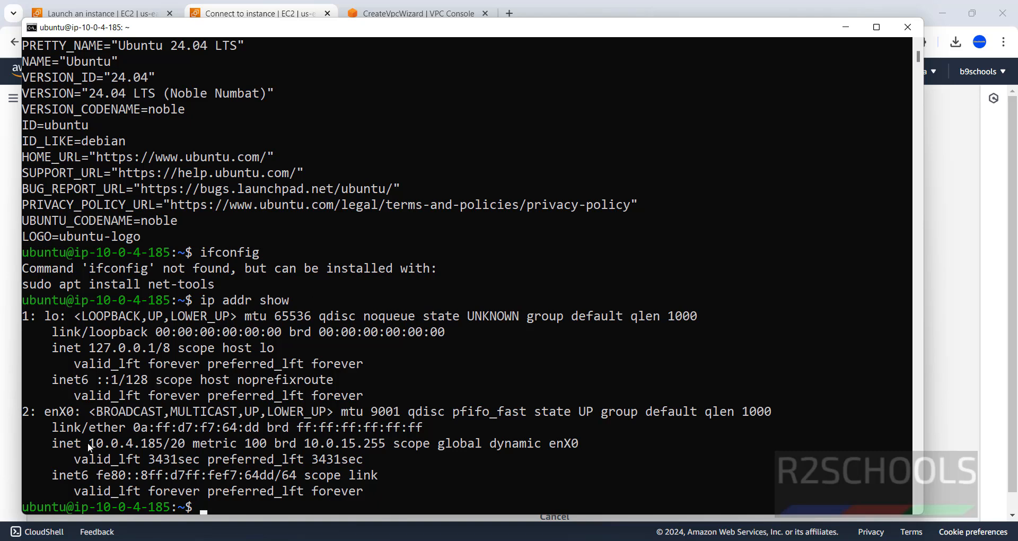
left_click_drag(87, 442, 167, 448)
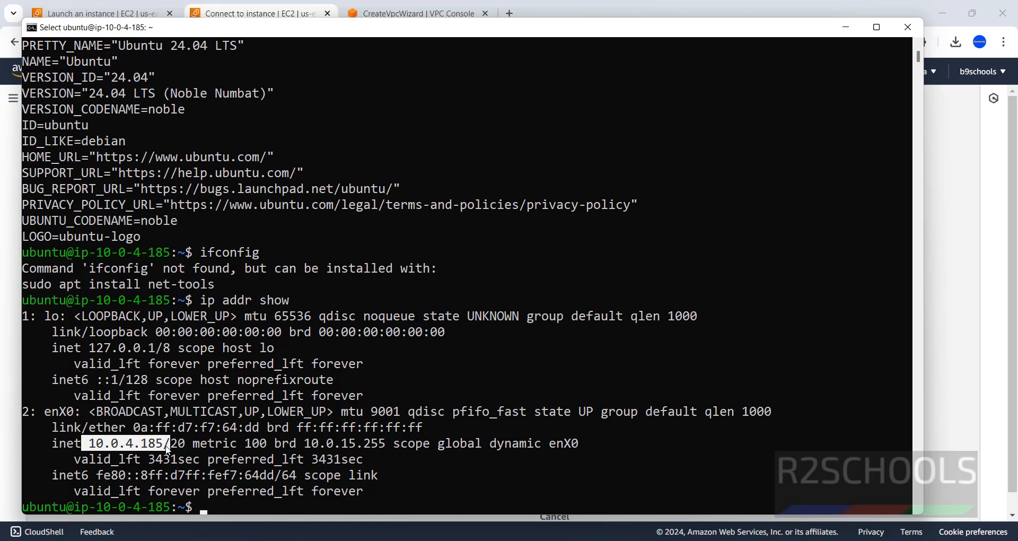
- Switch to the EC2 console, open the ub2404ec2 instance summary, and highlight its private IPv4 address for comparison
left_click(972, 348)
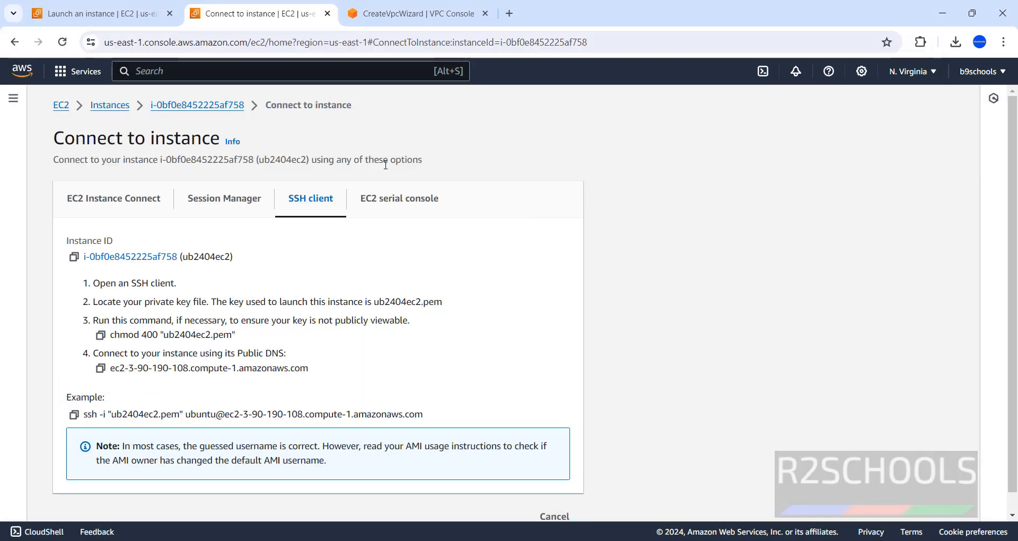
left_click(182, 108)
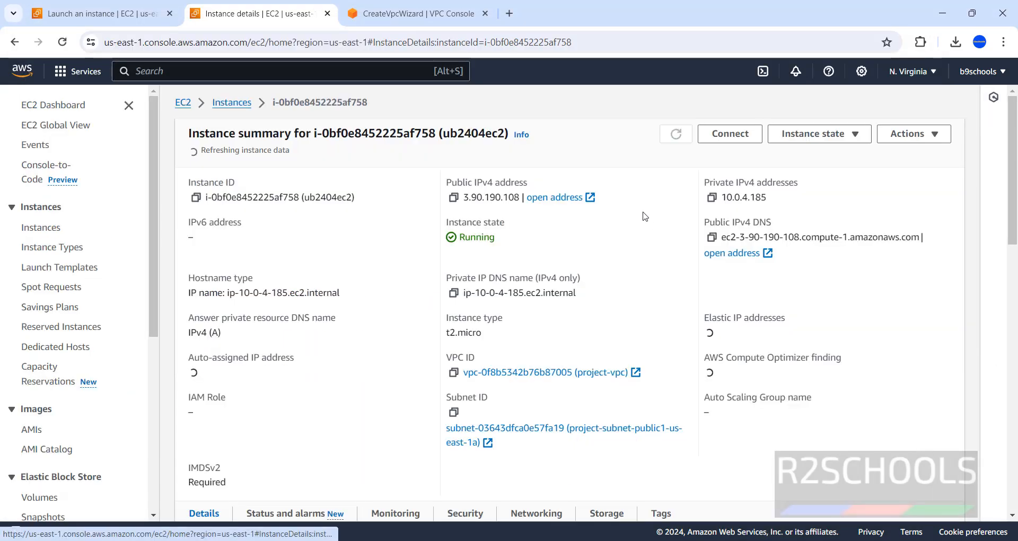
left_click_drag(782, 199, 720, 195)
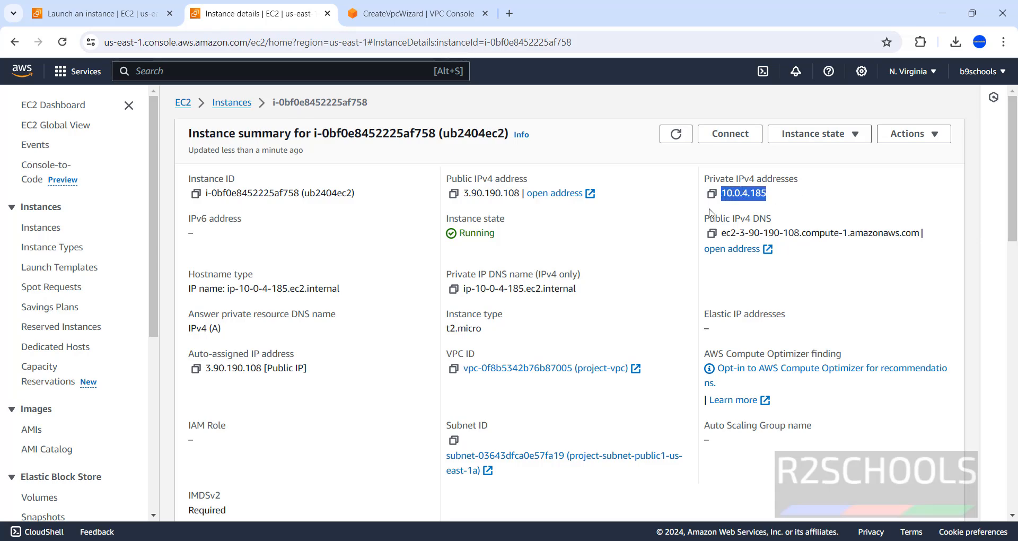
- Switch back to the SSH session and print the server's hostname
key("alt+Tab")
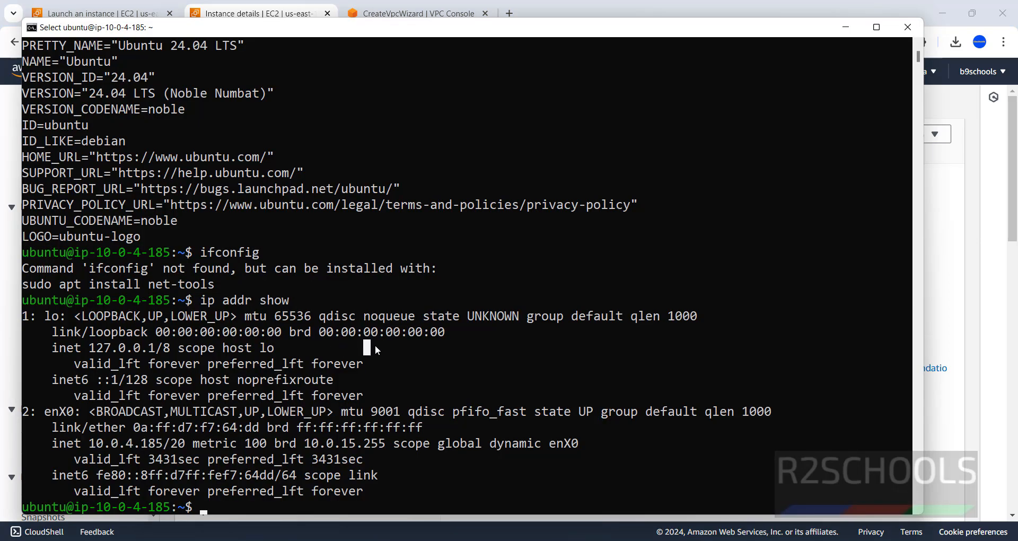
type("hostname")
key("Return")
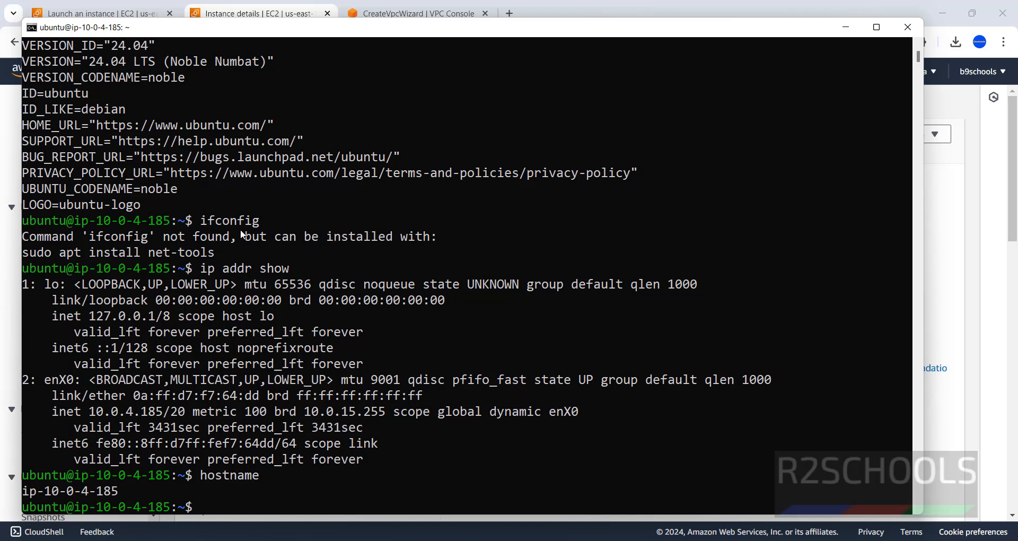
- Copy the suggested sudo apt install net-tools command from the terminal output and run it
left_click(114, 252)
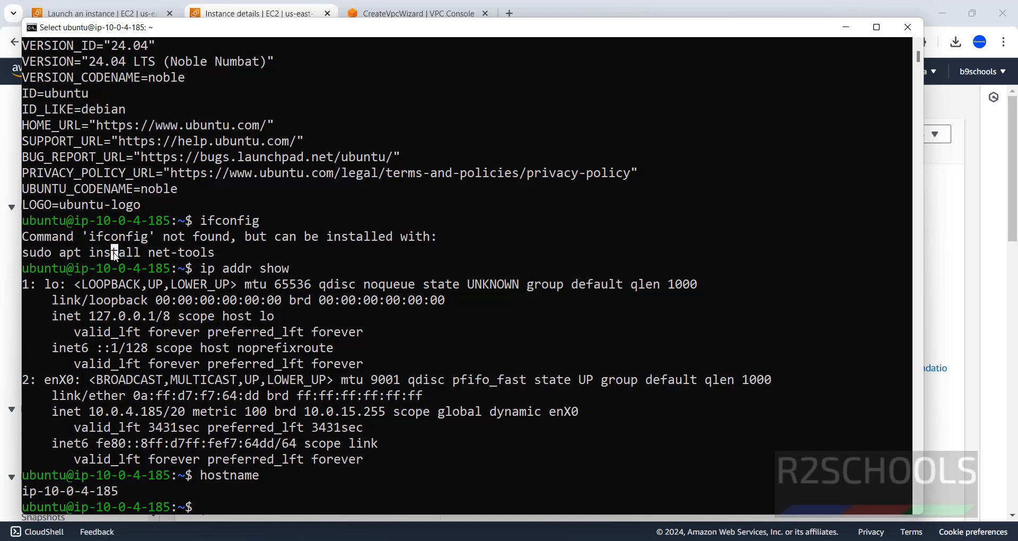
left_click_drag(22, 253, 219, 254)
key("super+c")
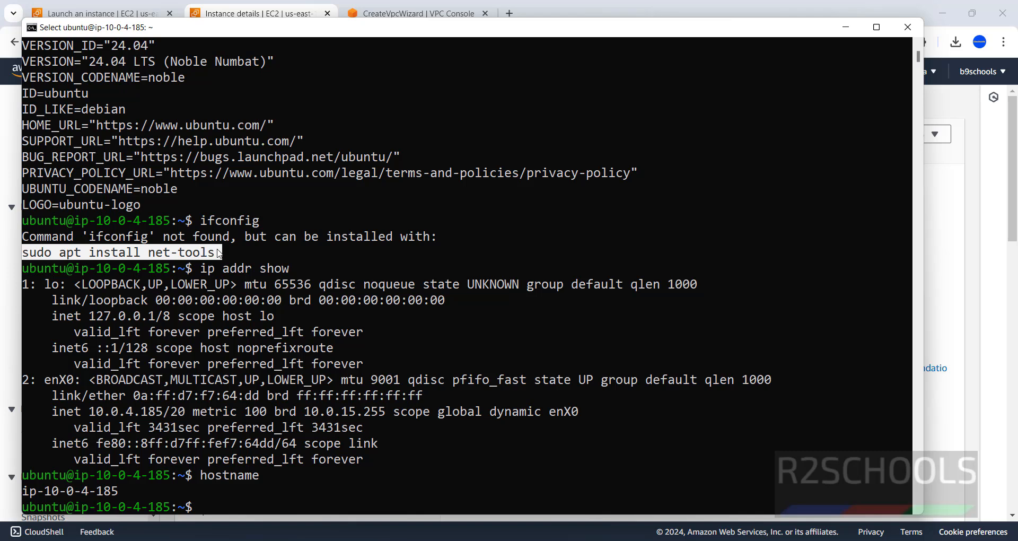
right_click(254, 248)
right_click(471, 153)
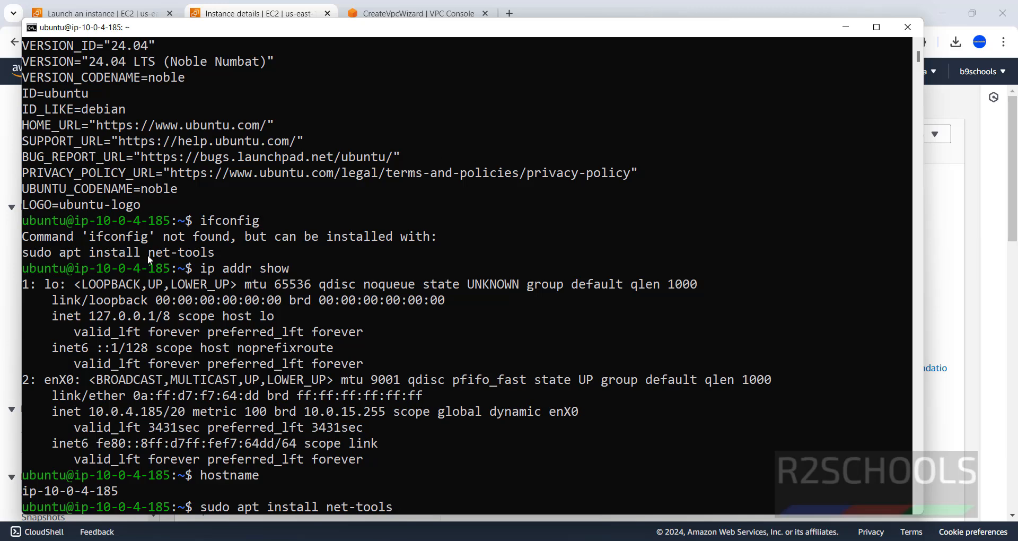
key("Return")
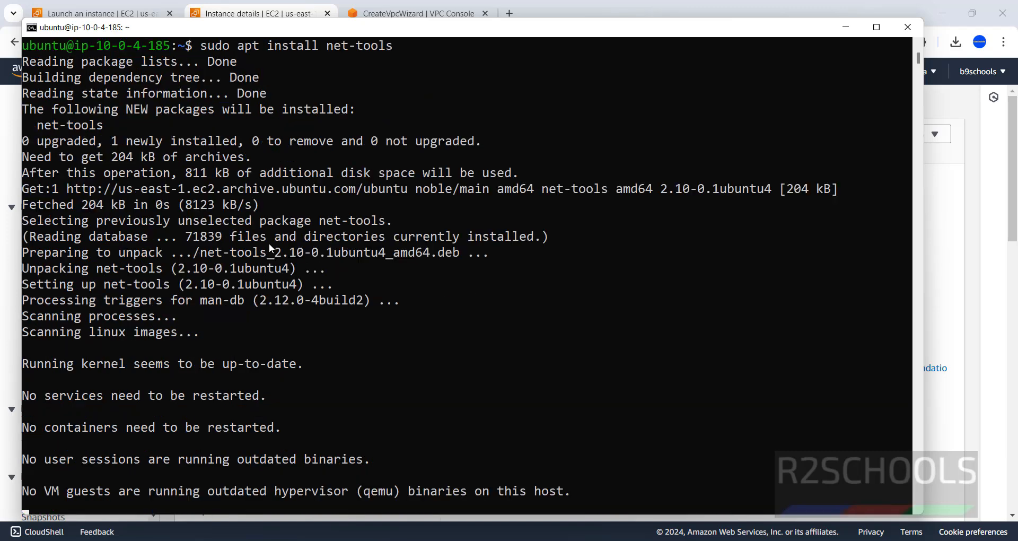
- Clear the terminal, run ifconfig, and highlight the enX0 IPv4 address
key("ctrl+l")
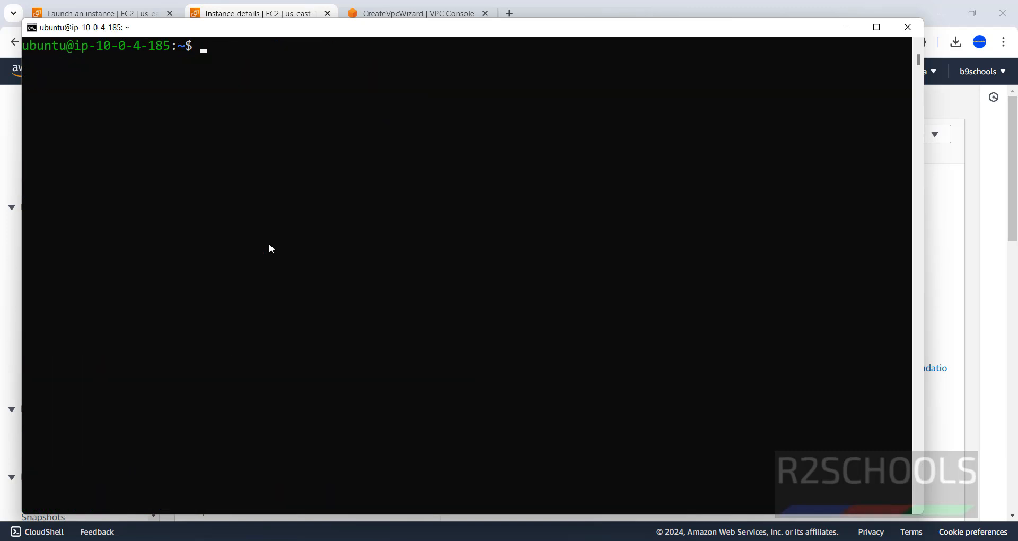
type("ifconfig")
key("Return")
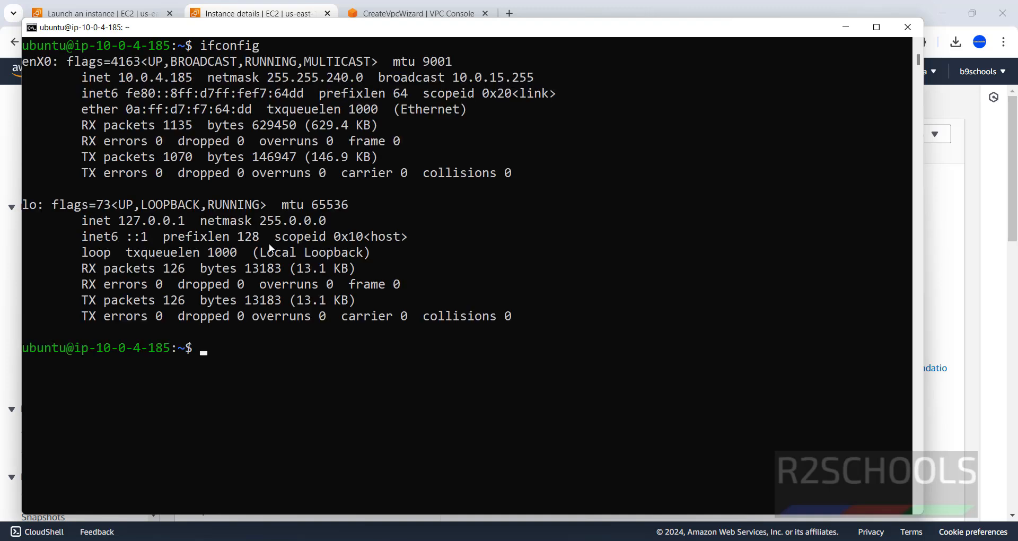
left_click_drag(142, 78, 195, 78)
- Minimize the terminal and open the termination confirmation for the ub2404ec2 instance in the EC2 console
left_click(845, 27)
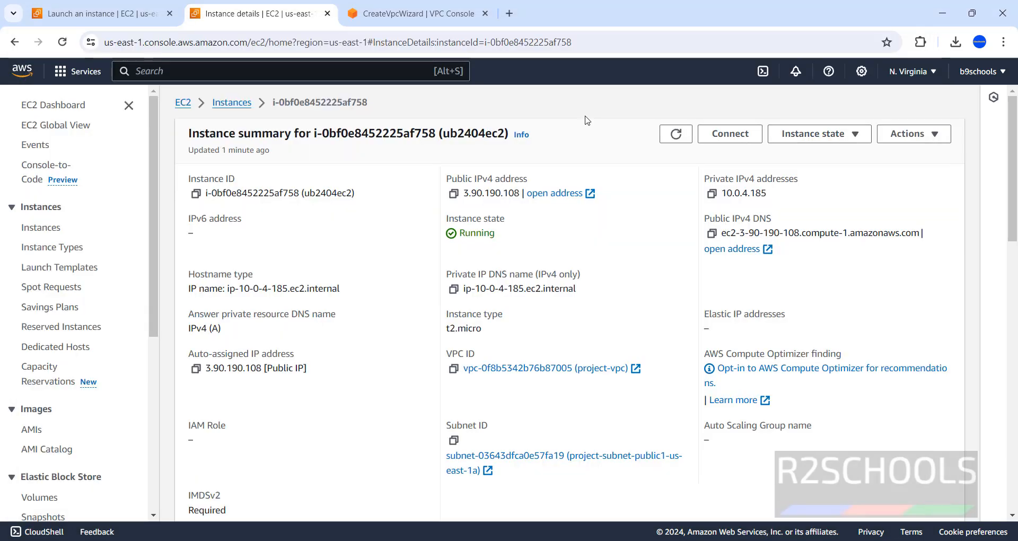
left_click(826, 137)
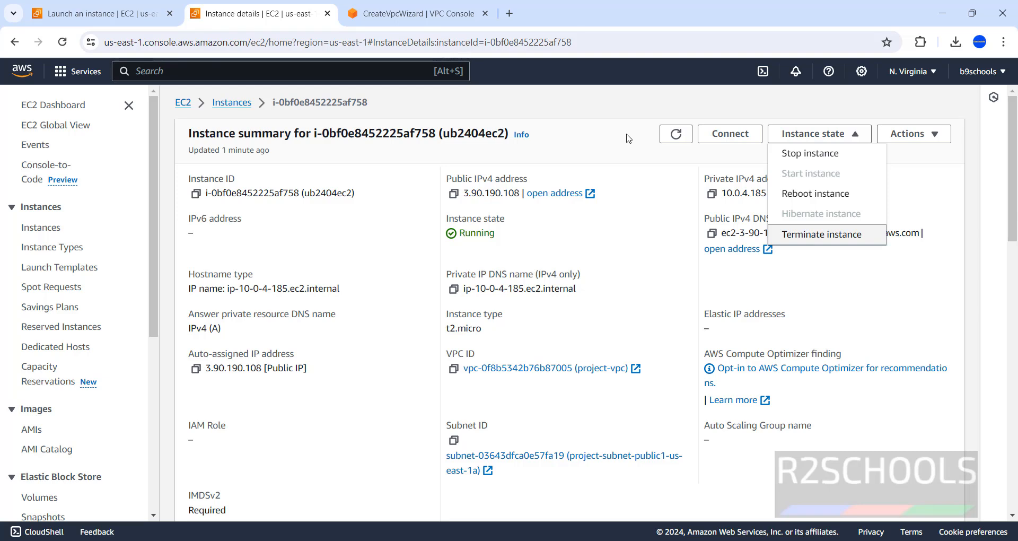
left_click(829, 240)
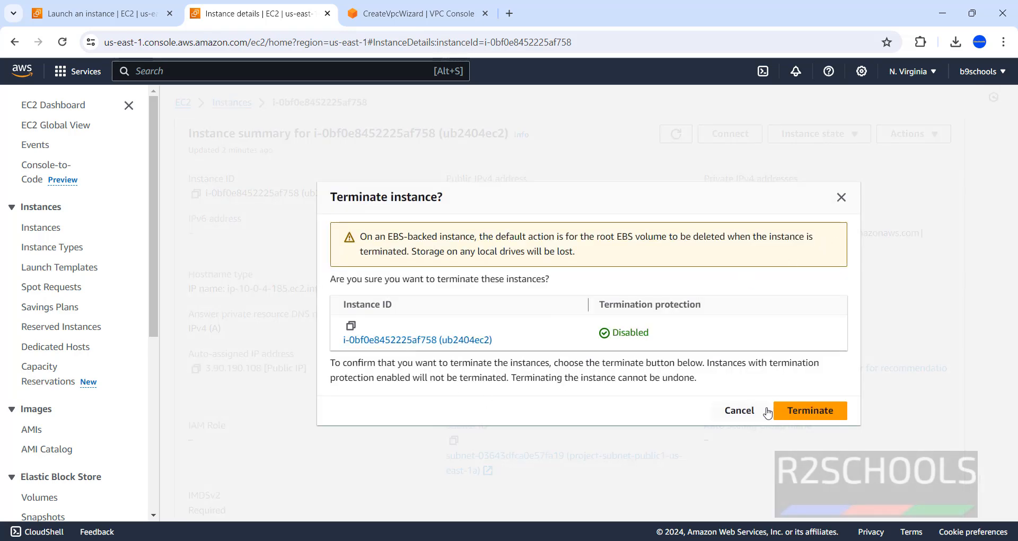
- Open the list of VPCs in the VPC console, select project-vpc, and show its available actions, including Delete VPC
left_click(381, 12)
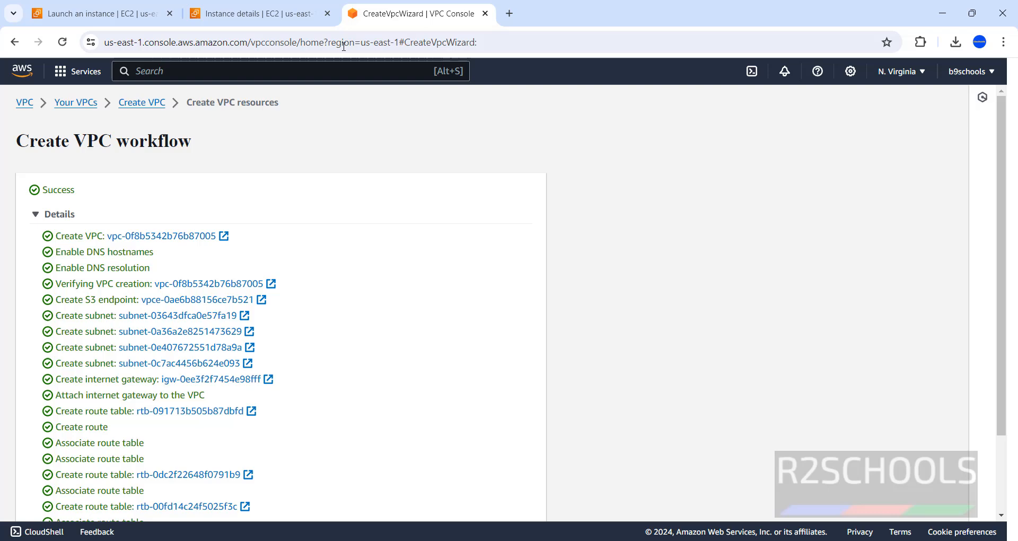
left_click(85, 103)
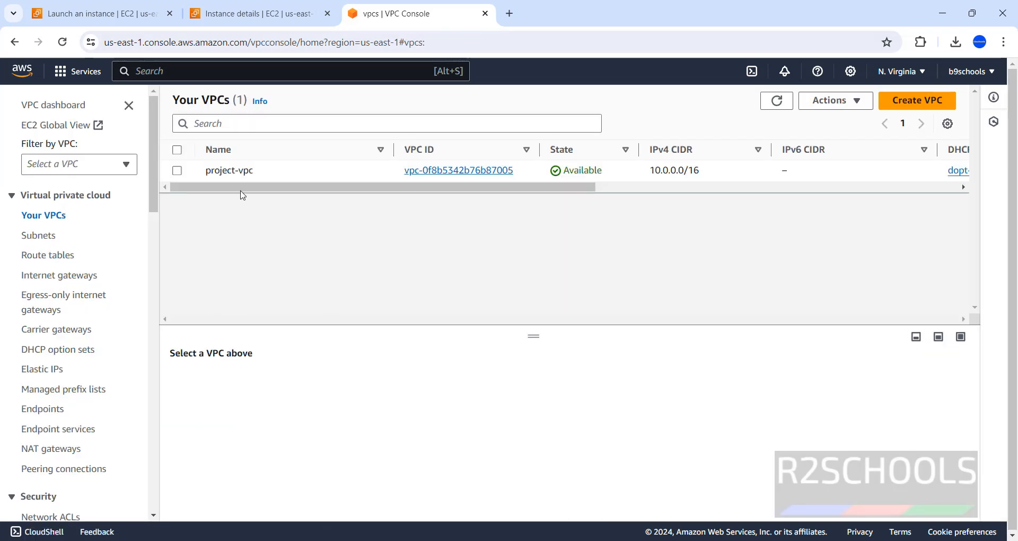
left_click(177, 170)
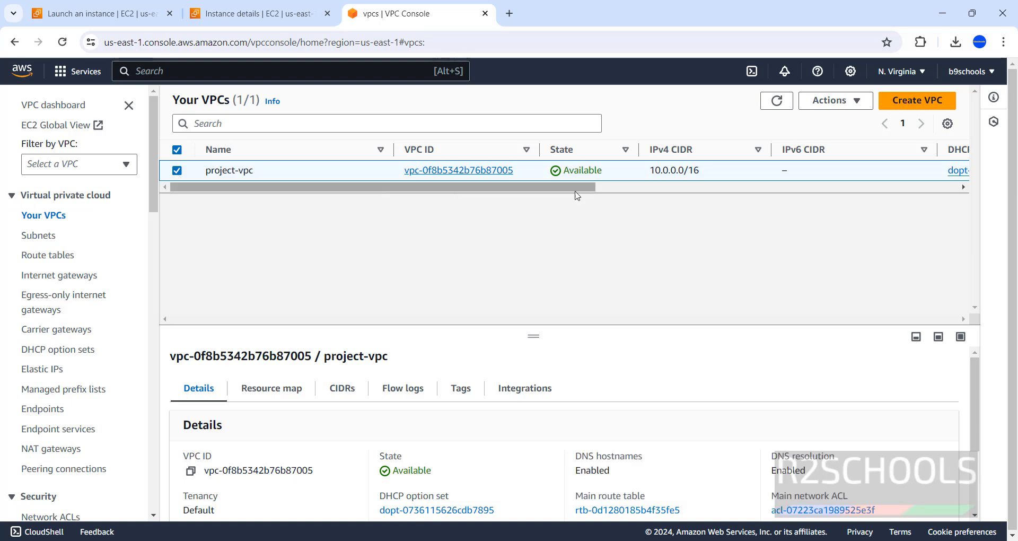
left_click(830, 105)
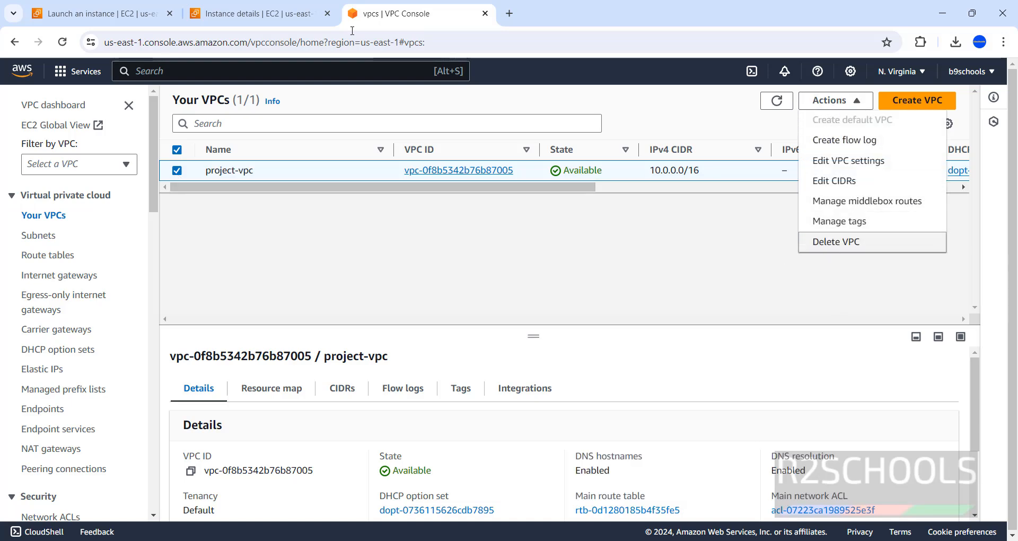
- Return to the ub2404ec2 instance page and cancel the pending termination
left_click(238, 13)
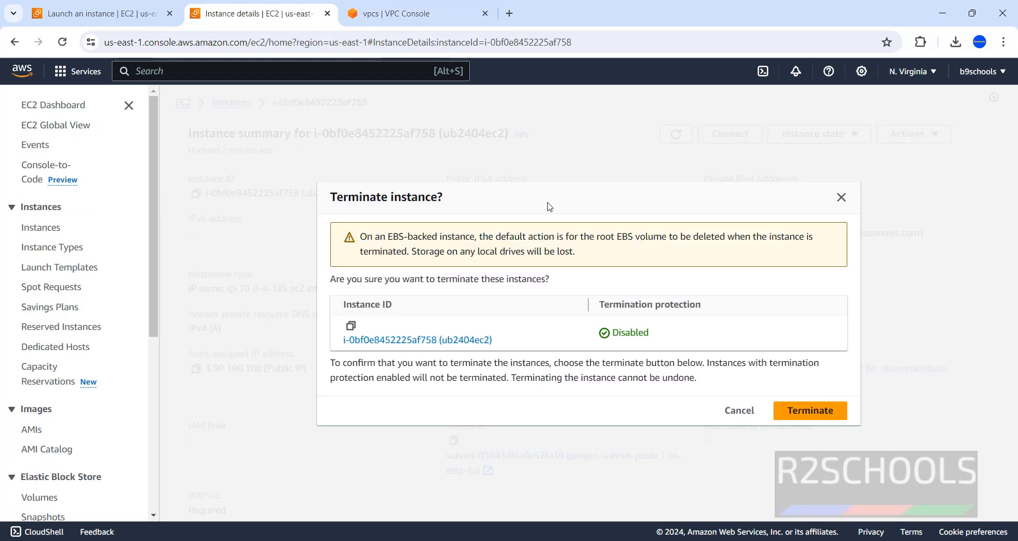
left_click(740, 410)
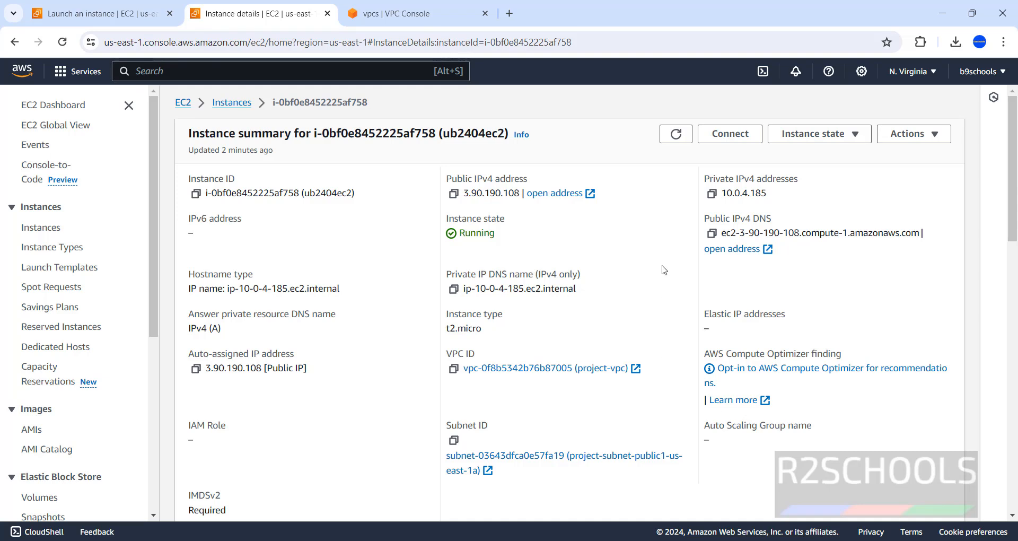